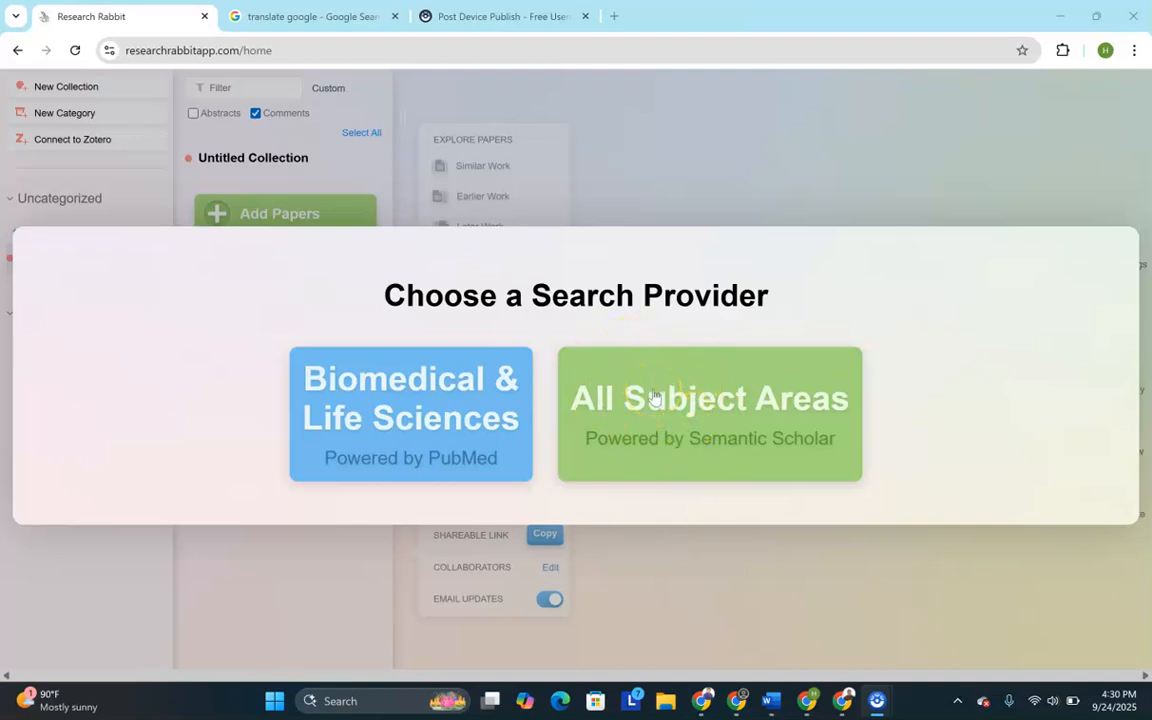
Step: Run the "Definition of Educational Technology According to AECT" search across all subject areas and examine the listed papers
{"action": "left_click", "coordinate": [664, 404]}
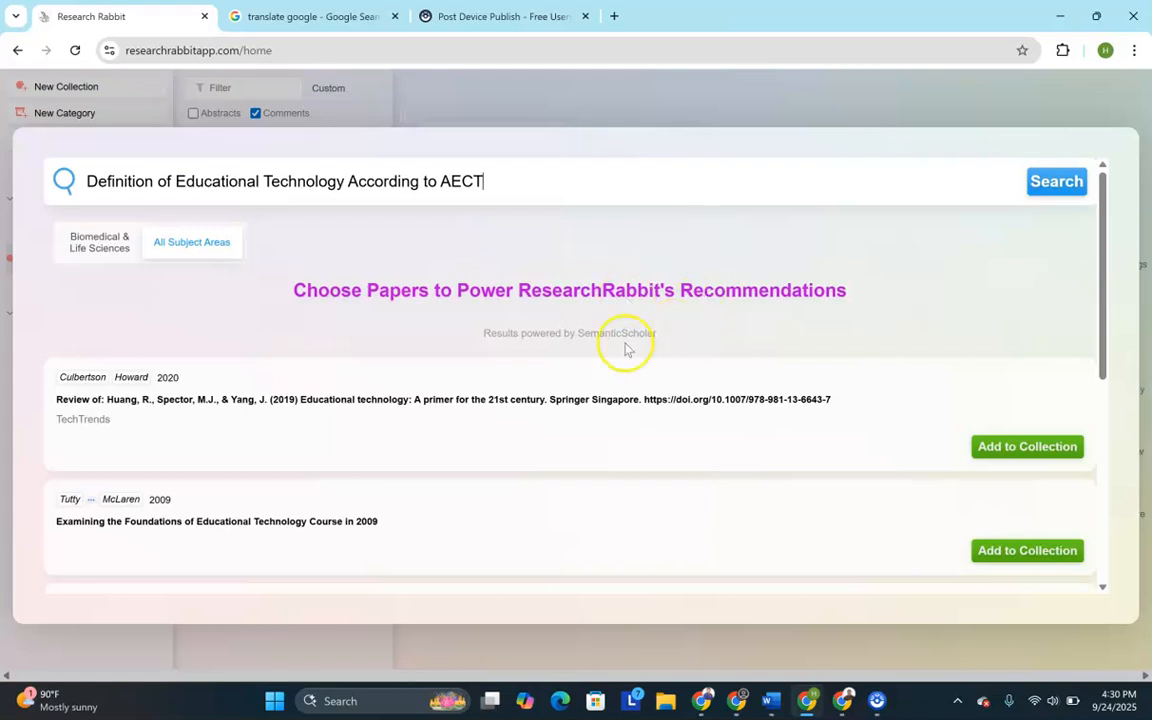
{"action": "scroll", "coordinate": [625, 342], "scroll_direction": "down", "scroll_amount": 3}
{"action": "scroll", "coordinate": [625, 349], "scroll_direction": "down", "scroll_amount": 1}
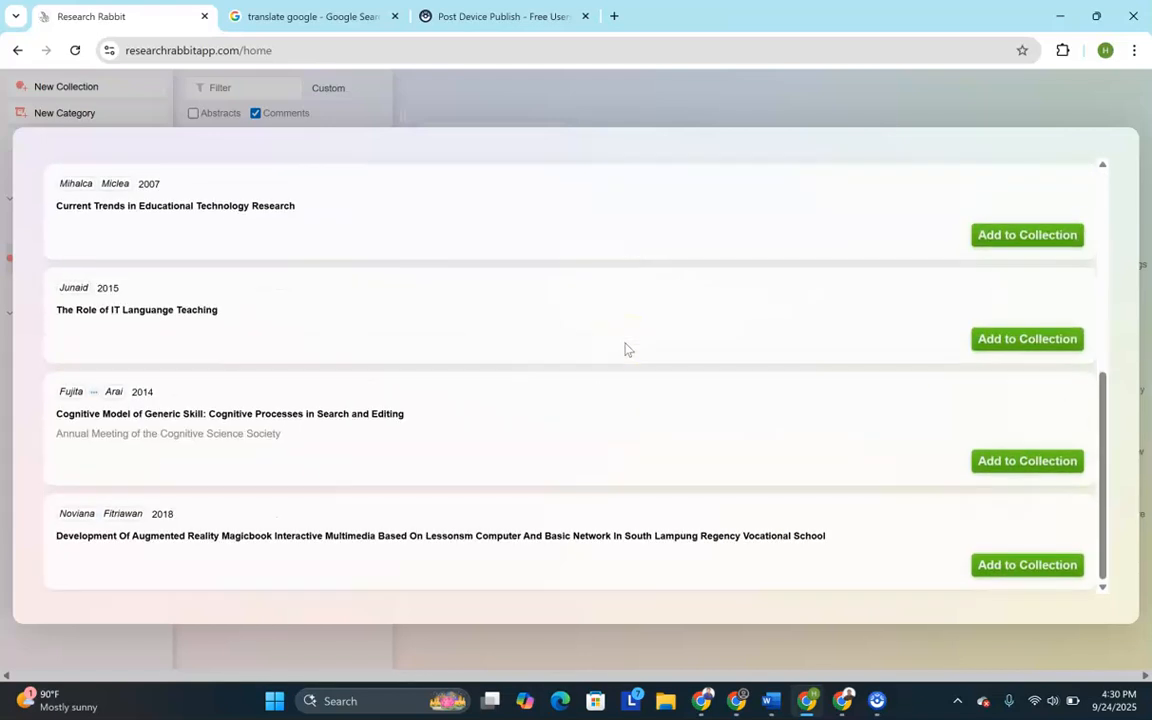
{"action": "scroll", "coordinate": [625, 349], "scroll_direction": "up", "scroll_amount": 5}
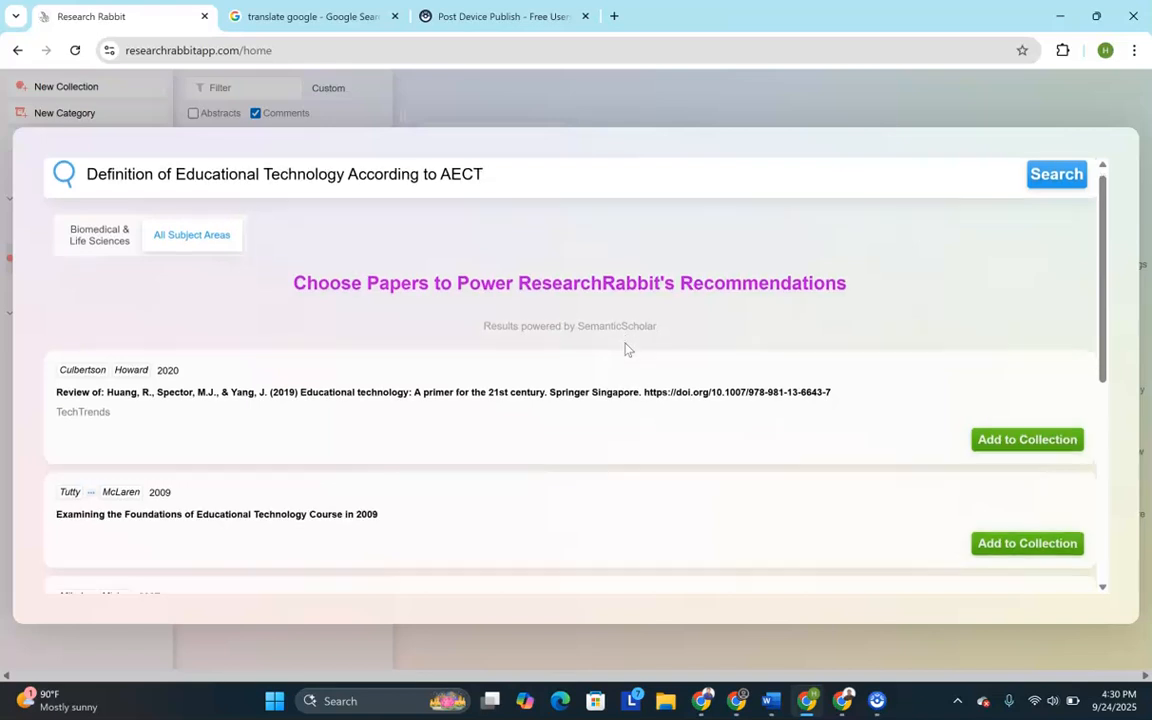
{"action": "scroll", "coordinate": [625, 349], "scroll_direction": "down", "scroll_amount": 1}
{"action": "scroll", "coordinate": [625, 349], "scroll_direction": "down", "scroll_amount": 2}
{"action": "scroll", "coordinate": [625, 347], "scroll_direction": "up", "scroll_amount": 3}
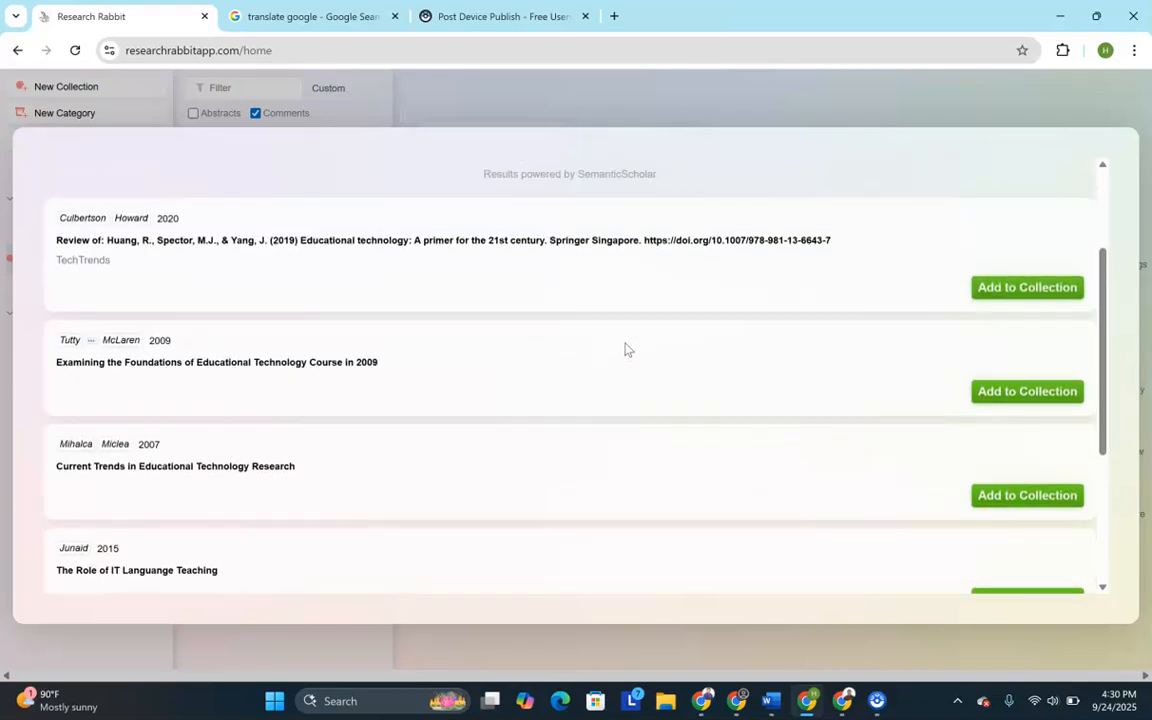
{"action": "left_click", "coordinate": [637, 266]}
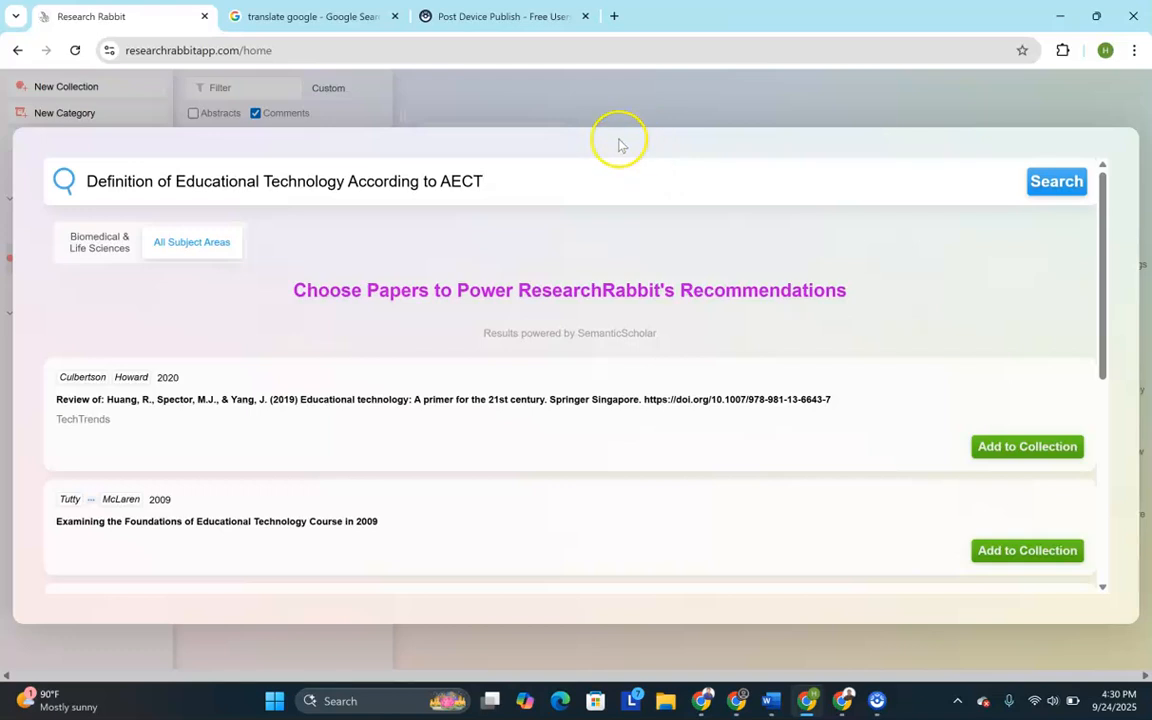
Step: Reload the site from its root address, researchrabbitapp.com/, to leave the current search results
{"action": "left_click", "coordinate": [323, 46]}
{"action": "left_click", "coordinate": [323, 46]}
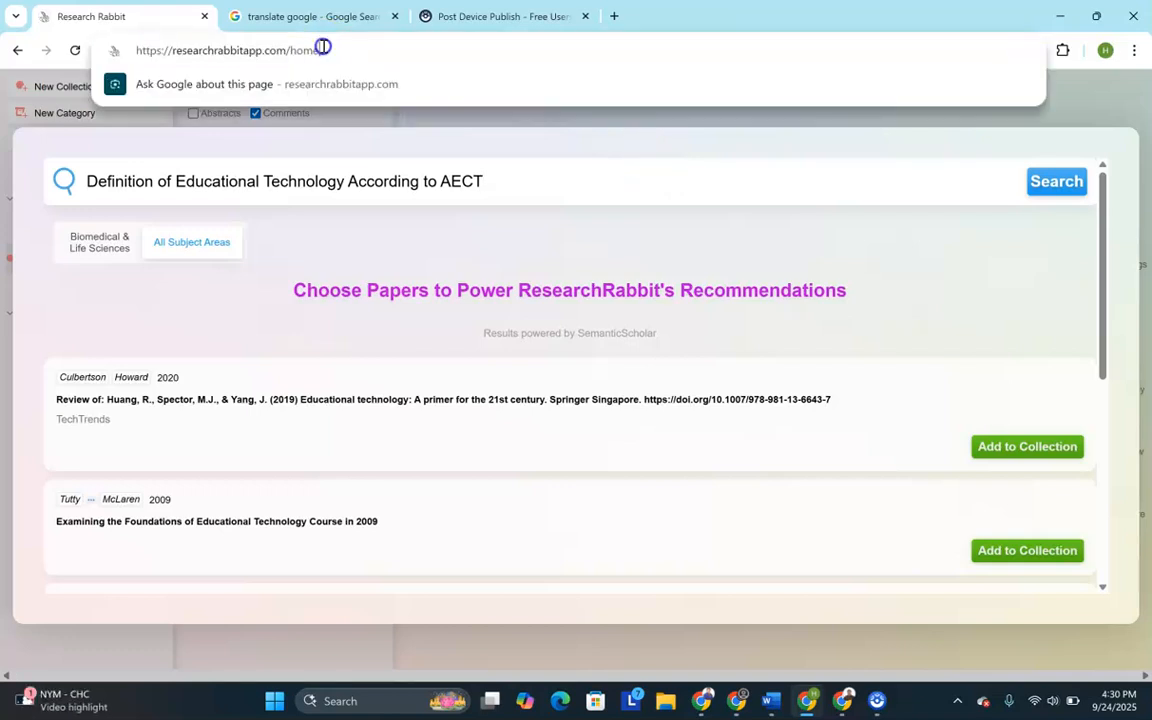
{"action": "key", "text": "BackSpace"}
{"action": "key", "text": "BackSpace"}
{"action": "key", "text": "BackSpace"}
{"action": "key", "text": "BackSpace"}
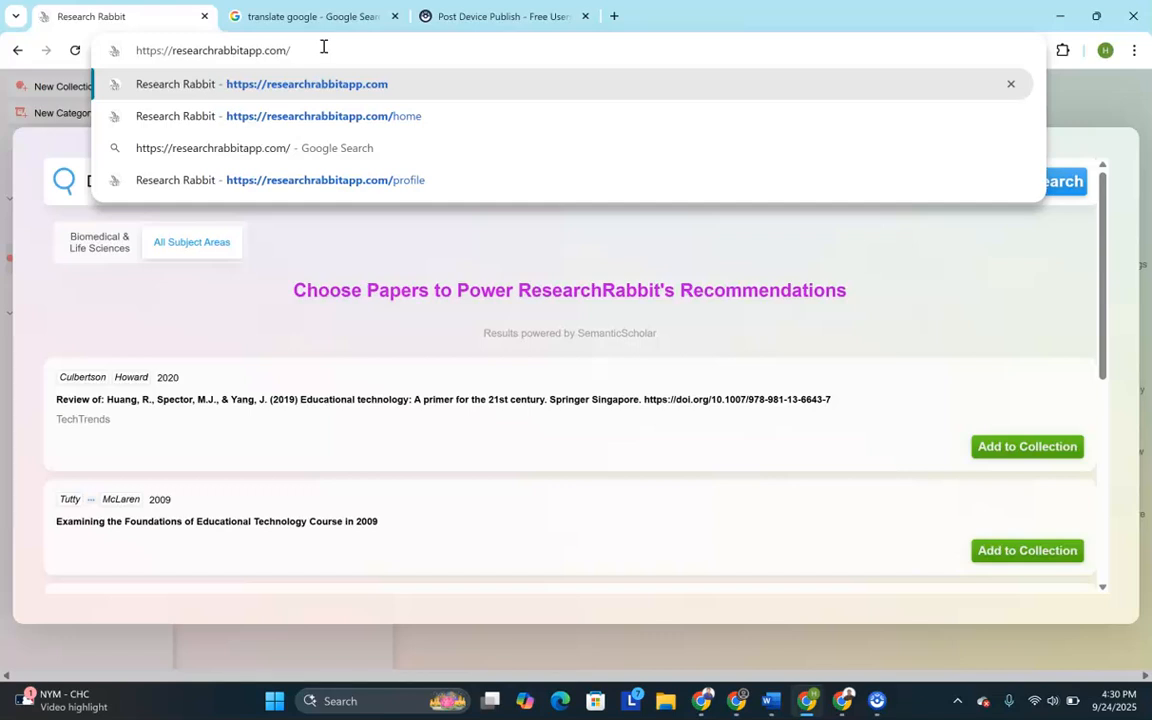
{"action": "key", "text": "Return"}
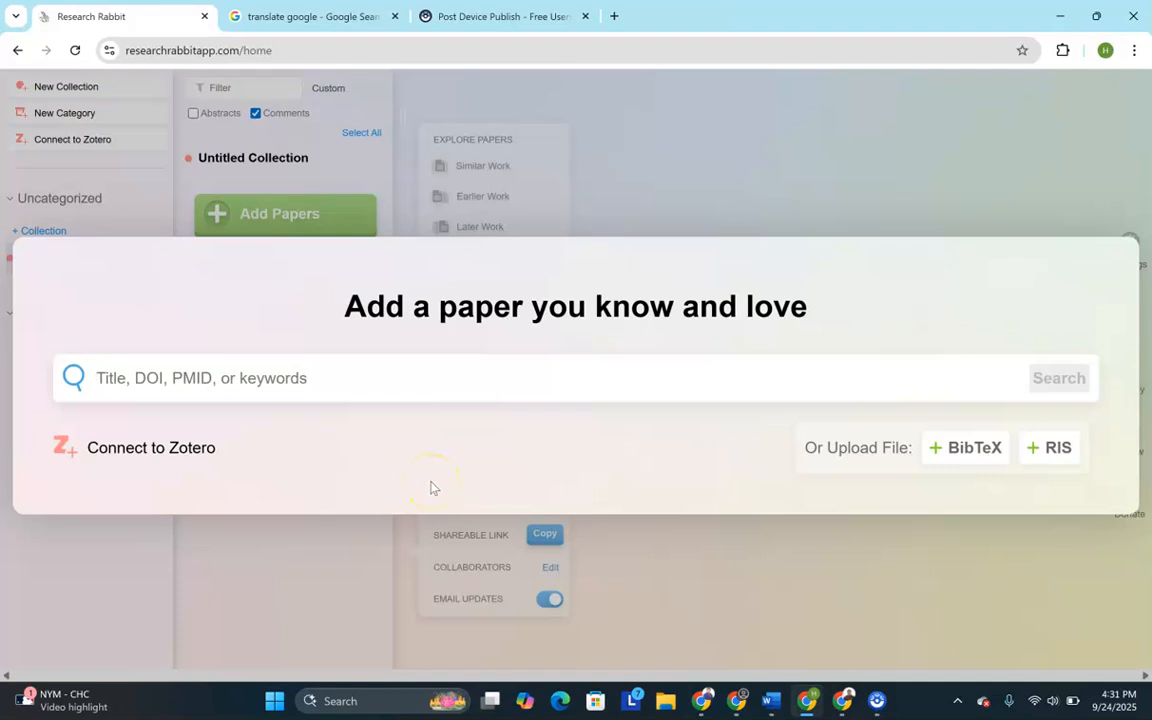
Step: Enter "Definition of Educational Technology According to AECT" as the query for adding a paper
{"action": "left_click", "coordinate": [426, 376]}
{"action": "type", "text": "Definition of Educational Technology According to AECT"}
{"action": "left_click", "coordinate": [528, 385]}
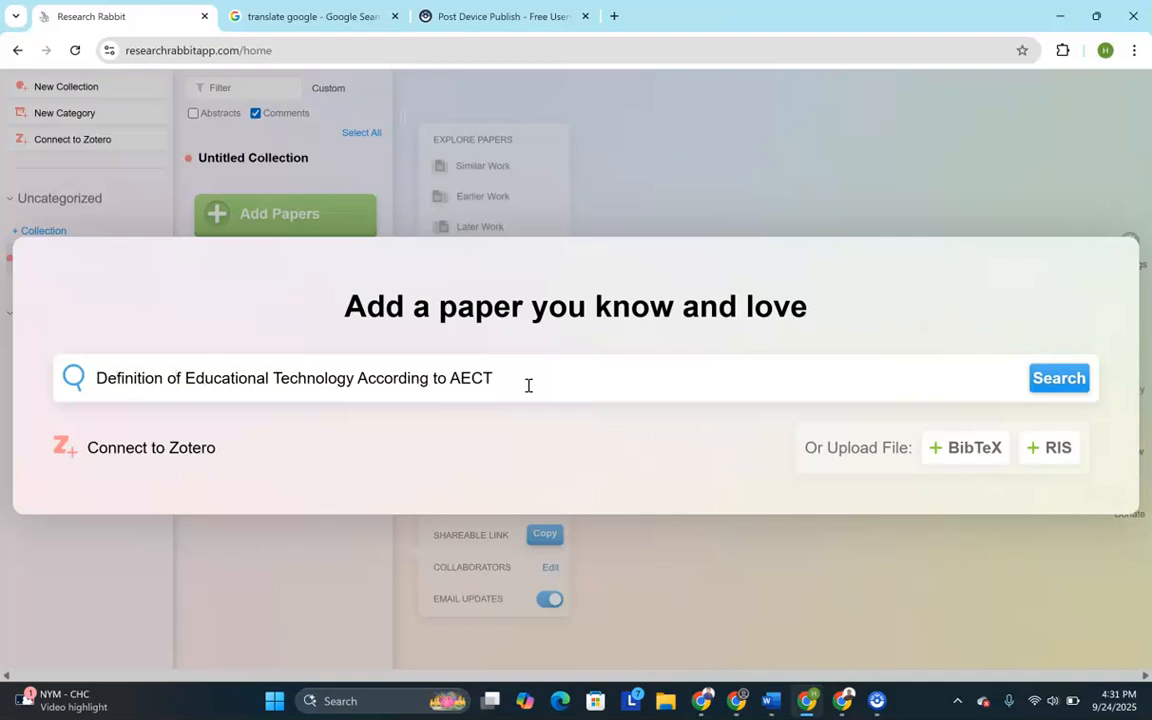
Step: Shorten the query to "Educational Technology" by removing "Definition of" and "According to AECT"
{"action": "key", "text": "shift+Right"}
{"action": "key", "text": "shift+Right"}
{"action": "key", "text": "shift+Right"}
{"action": "key", "text": "shift+Right"}
{"action": "key", "text": "shift+Right"}
{"action": "key", "text": "shift+Right"}
{"action": "key", "text": "shift+Right"}
{"action": "key", "text": "shift+Right"}
{"action": "key", "text": "shift+Right"}
{"action": "key", "text": "shift+Right"}
{"action": "key", "text": "shift+Right"}
{"action": "key", "text": "shift+Right"}
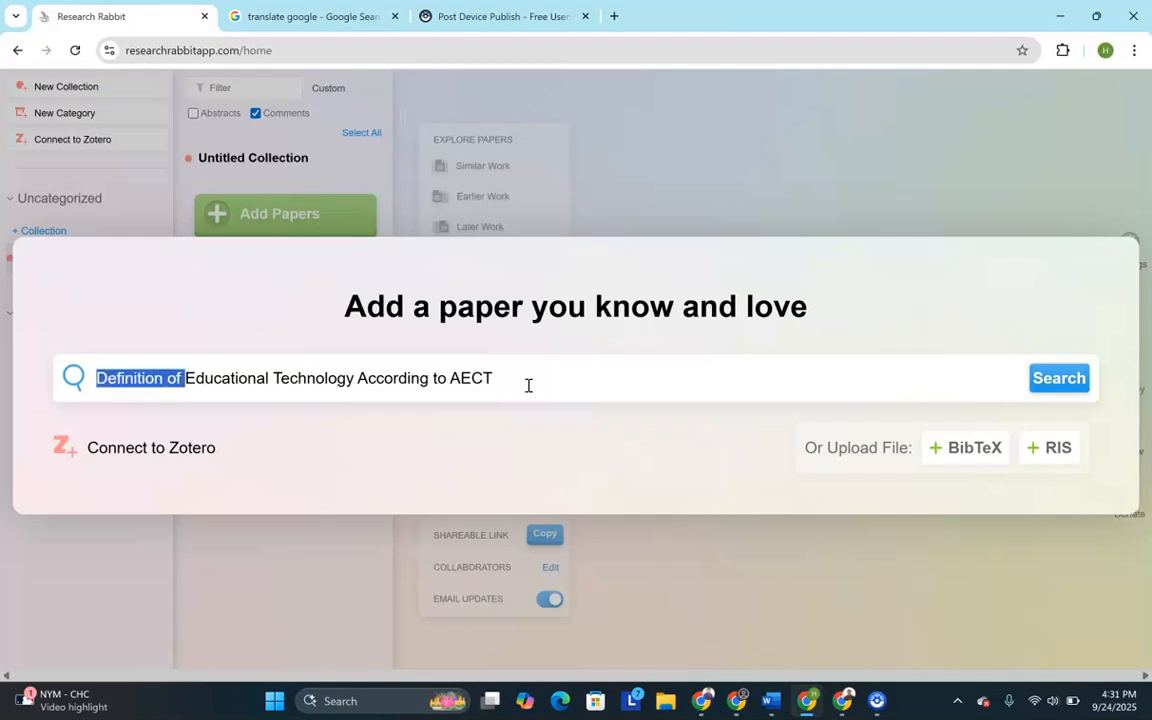
{"action": "key", "text": "BackSpace"}
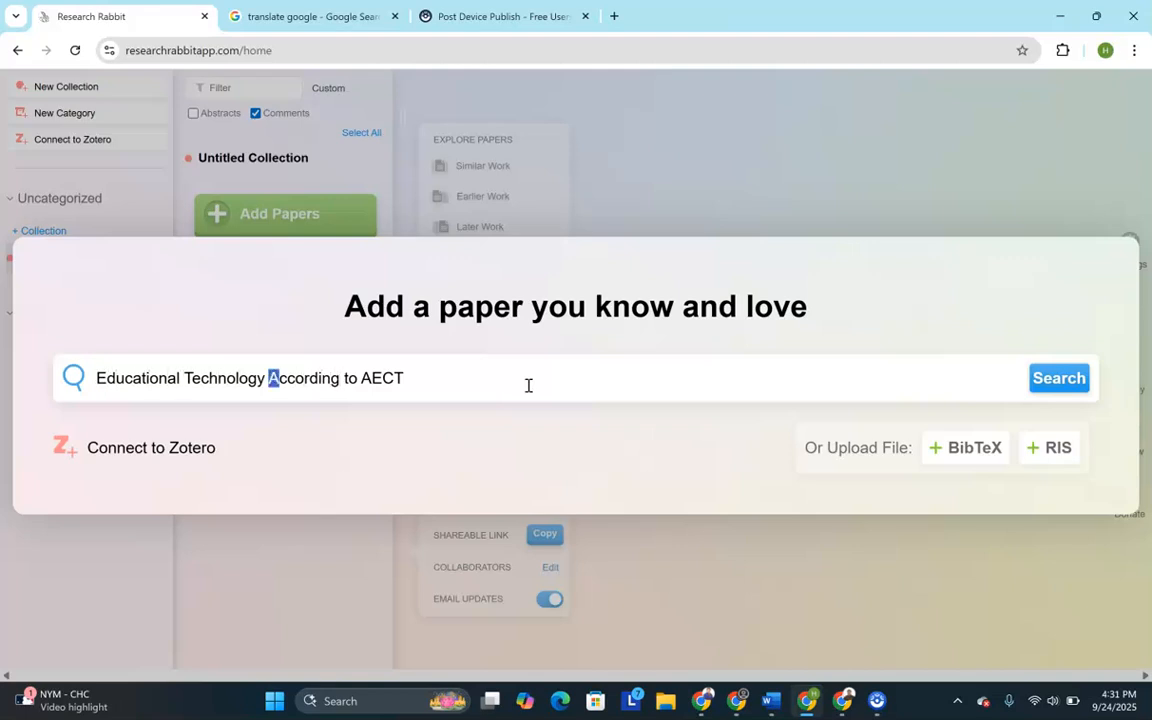
{"action": "key", "text": "shift+Right"}
{"action": "key", "text": "shift+Right"}
{"action": "key", "text": "shift+Right"}
{"action": "key", "text": "shift+Right"}
{"action": "key", "text": "shift+Right"}
{"action": "key", "text": "shift+Right"}
{"action": "key", "text": "shift+Right"}
{"action": "key", "text": "shift+Right"}
{"action": "key", "text": "shift+Right"}
{"action": "key", "text": "shift+Right"}
{"action": "key", "text": "shift+Right"}
{"action": "key", "text": "shift+Right"}
{"action": "key", "text": "shift+Right"}
{"action": "key", "text": "shift+Right"}
{"action": "key", "text": "shift+Right"}
{"action": "key", "text": "shift+Right"}
{"action": "key", "text": "BackSpace"}
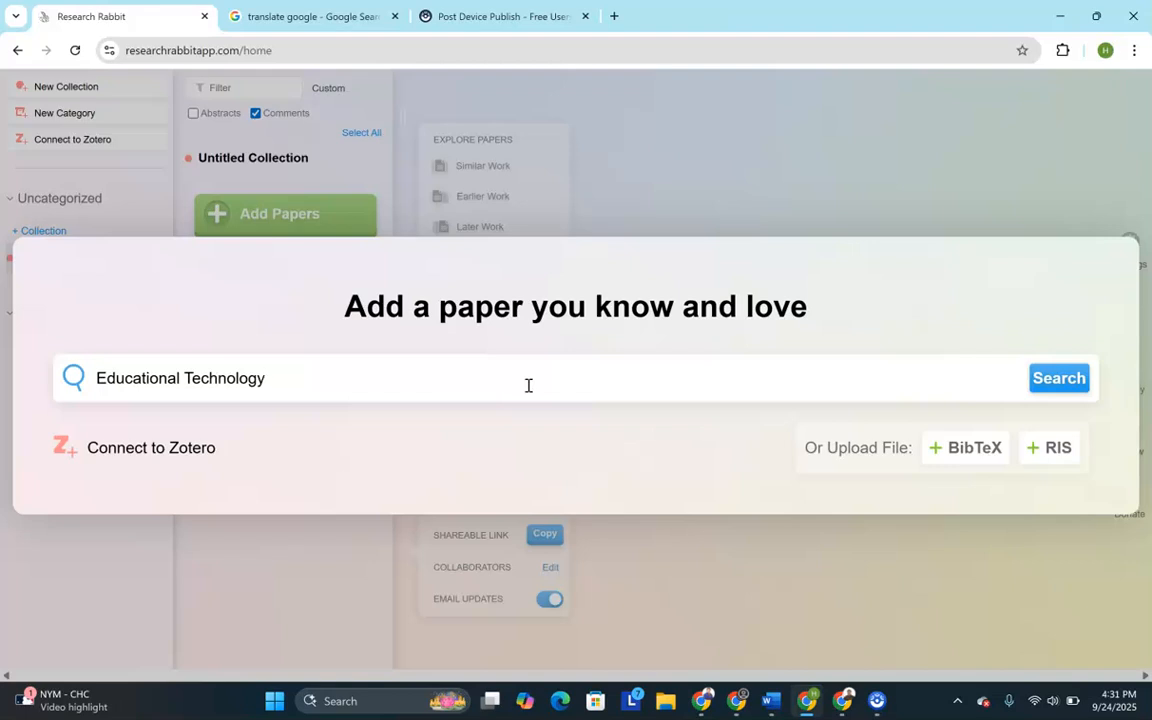
Step: Expand the query to "Role of Educational Technology in education" and search for papers across all subject areas
{"action": "type", "text": "Role of"}
{"action": "left_click", "coordinate": [476, 386]}
{"action": "type", "text": "in education"}
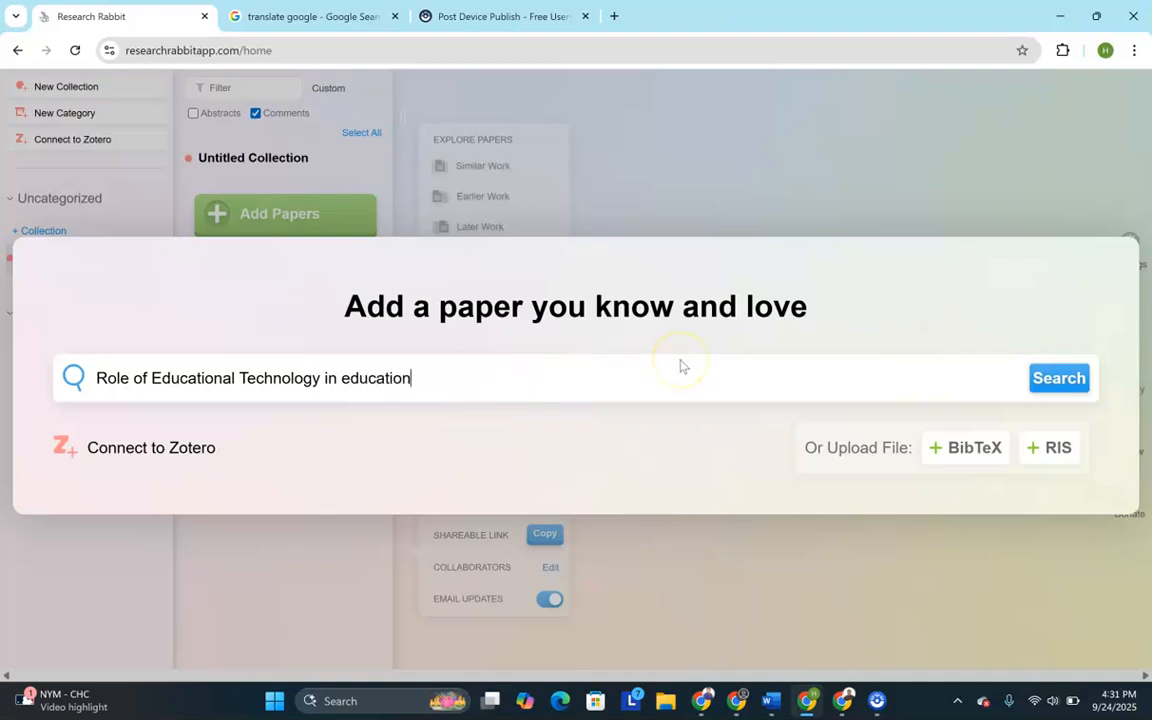
{"action": "left_click", "coordinate": [1062, 388]}
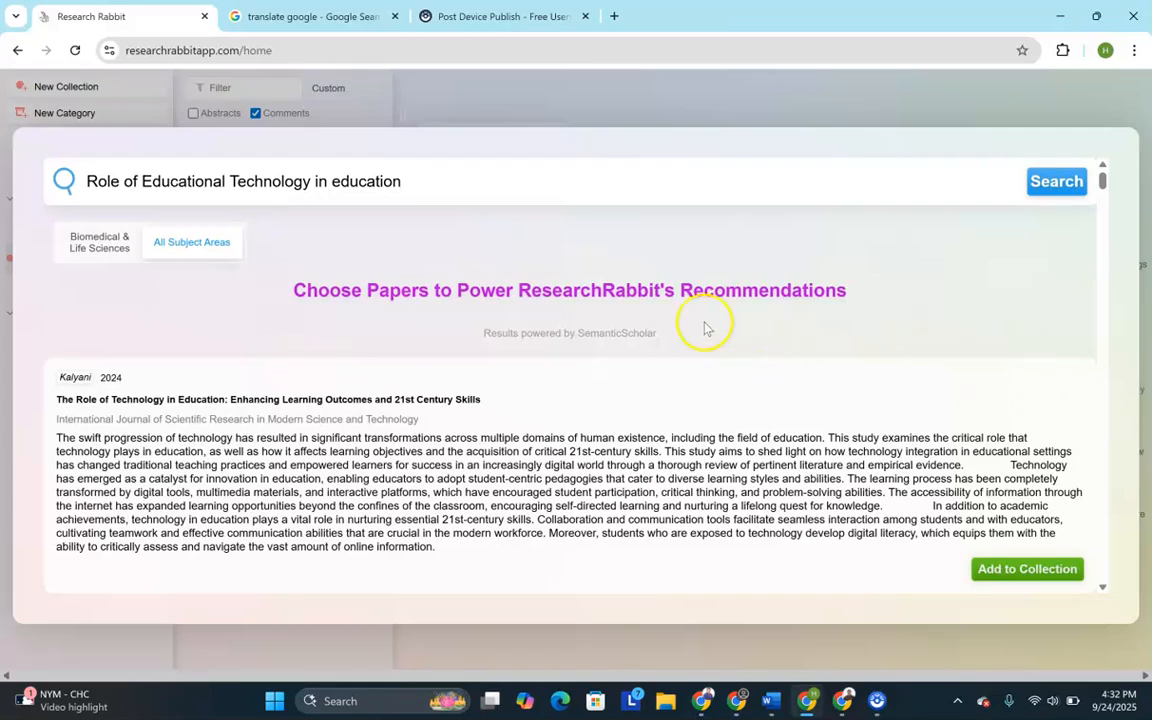
Step: Examine the titles and abstracts of the papers found on the role of educational technology in education
{"action": "scroll", "coordinate": [609, 321], "scroll_direction": "down", "scroll_amount": 5}
{"action": "scroll", "coordinate": [606, 318], "scroll_direction": "down", "scroll_amount": 8}
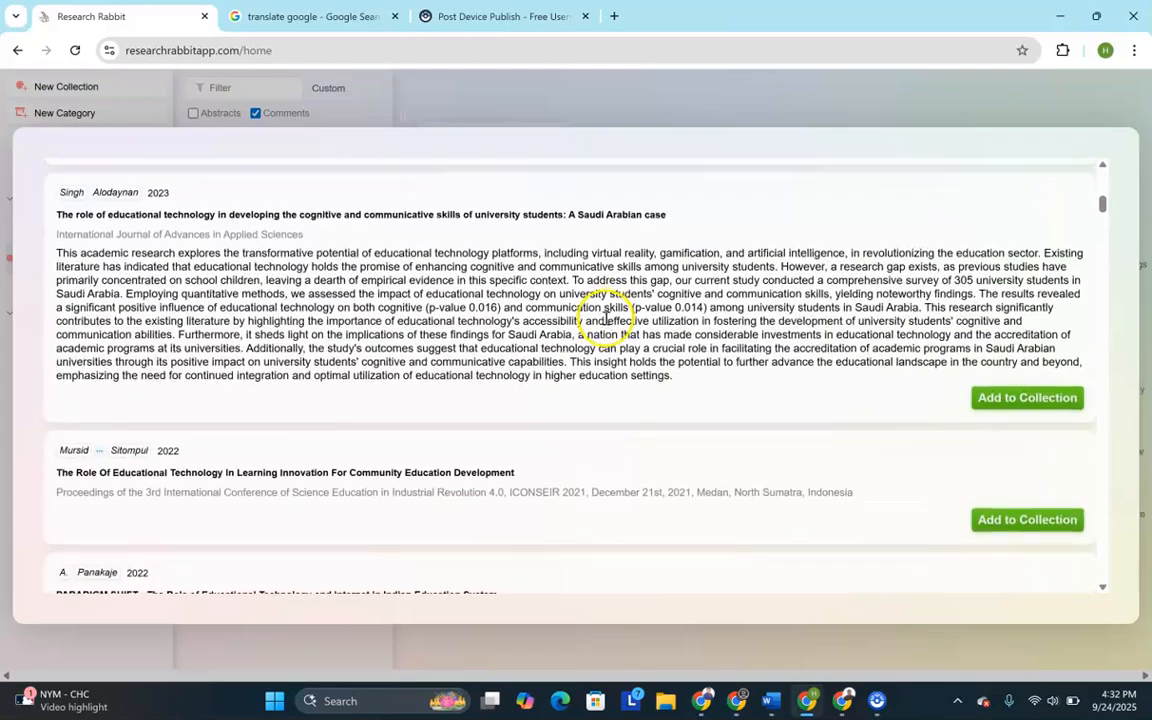
{"action": "scroll", "coordinate": [606, 320], "scroll_direction": "down", "scroll_amount": 10}
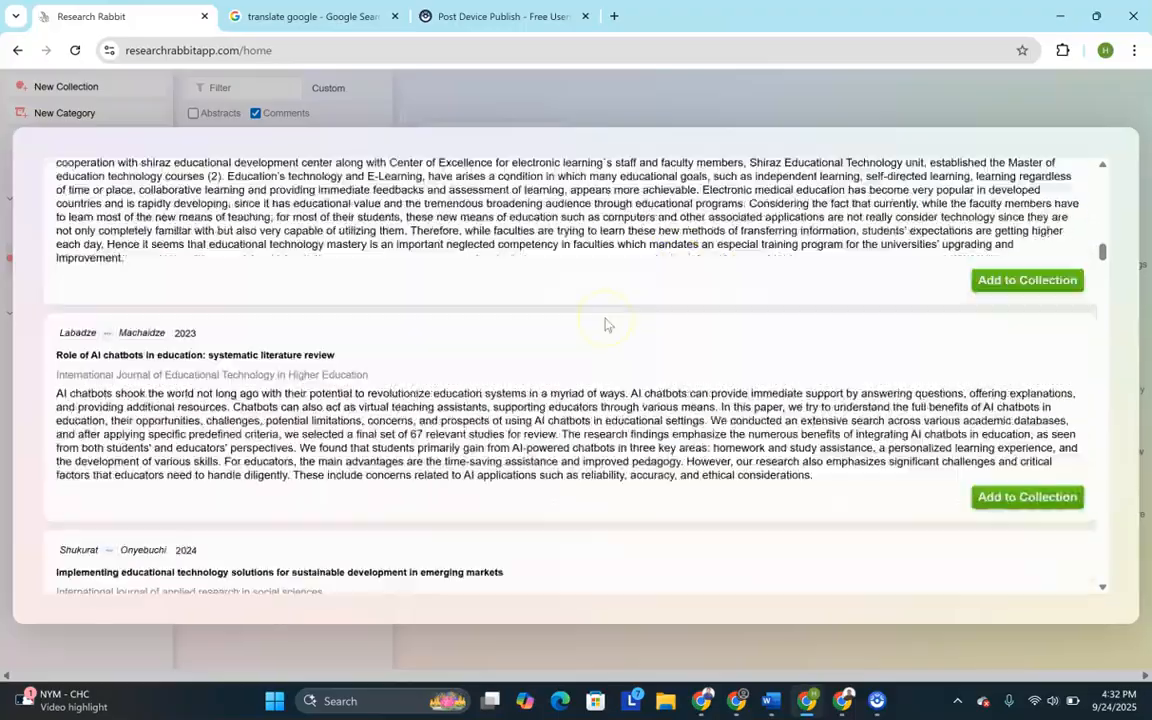
{"action": "scroll", "coordinate": [606, 320], "scroll_direction": "down", "scroll_amount": 10}
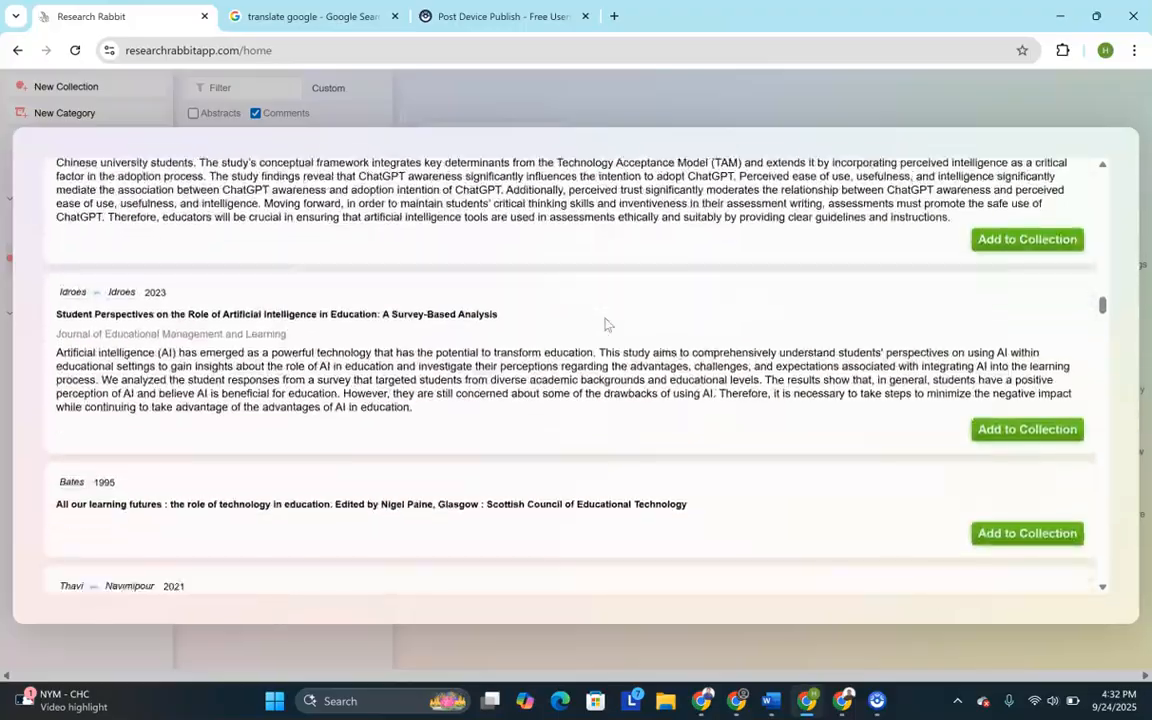
{"action": "scroll", "coordinate": [605, 325], "scroll_direction": "up", "scroll_amount": 7}
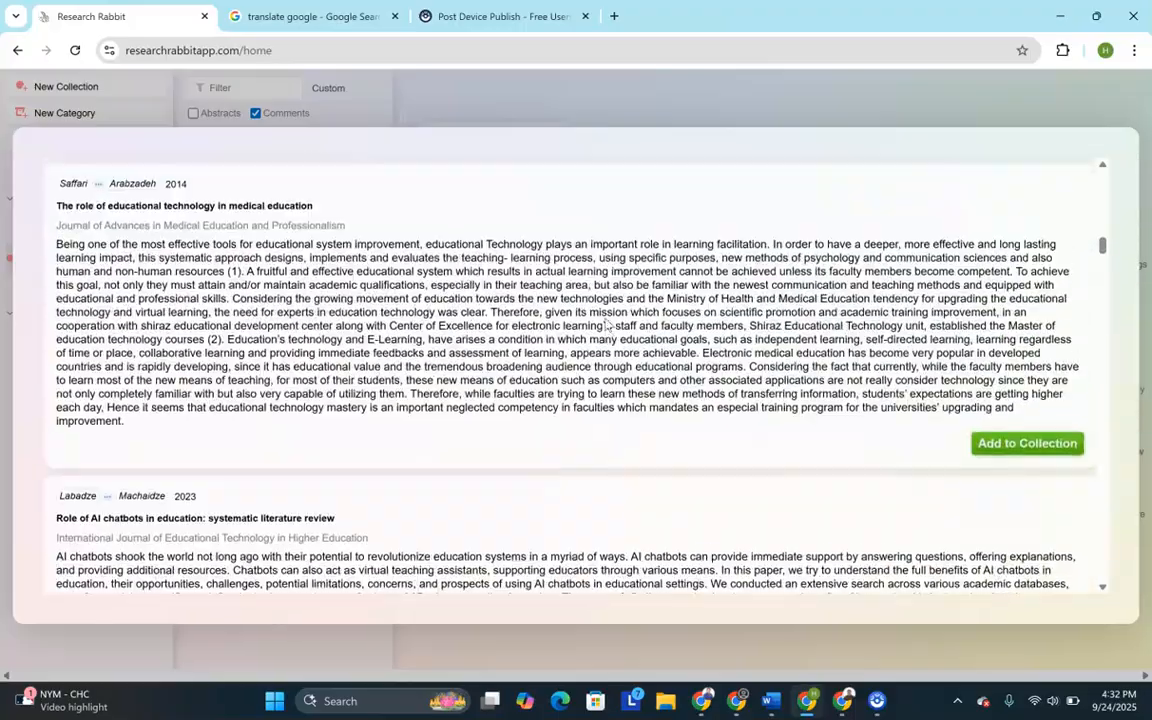
{"action": "scroll", "coordinate": [605, 320], "scroll_direction": "up", "scroll_amount": 15}
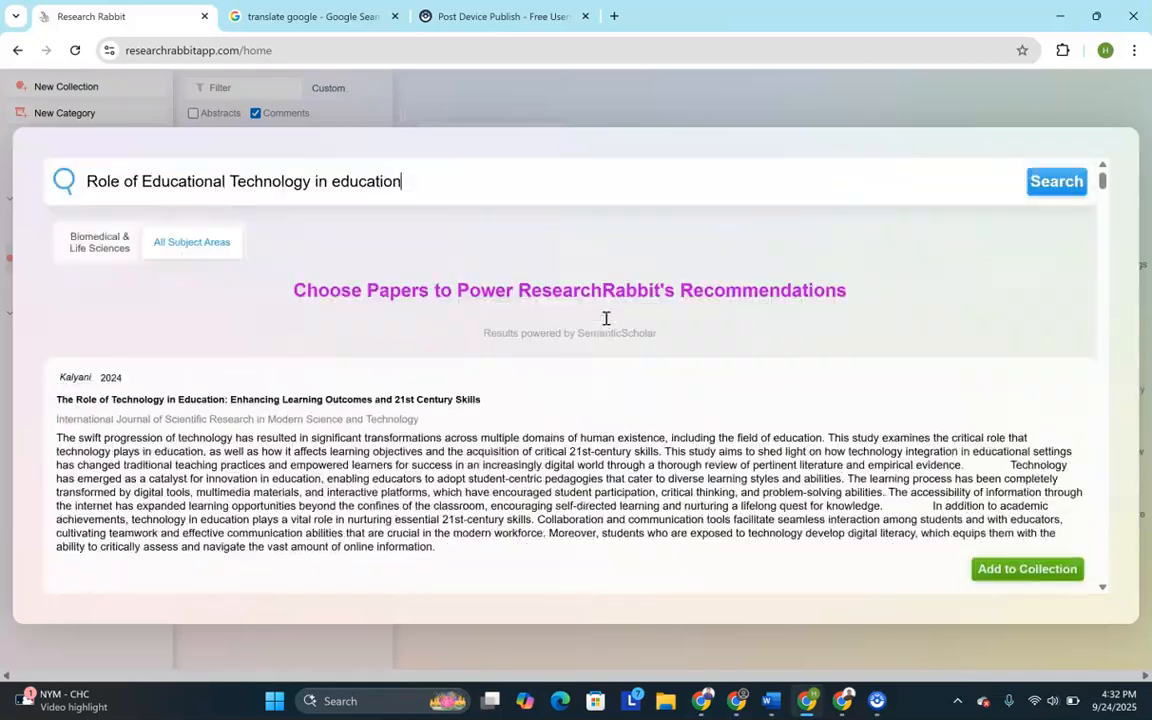
{"action": "scroll", "coordinate": [605, 323], "scroll_direction": "down", "scroll_amount": 3}
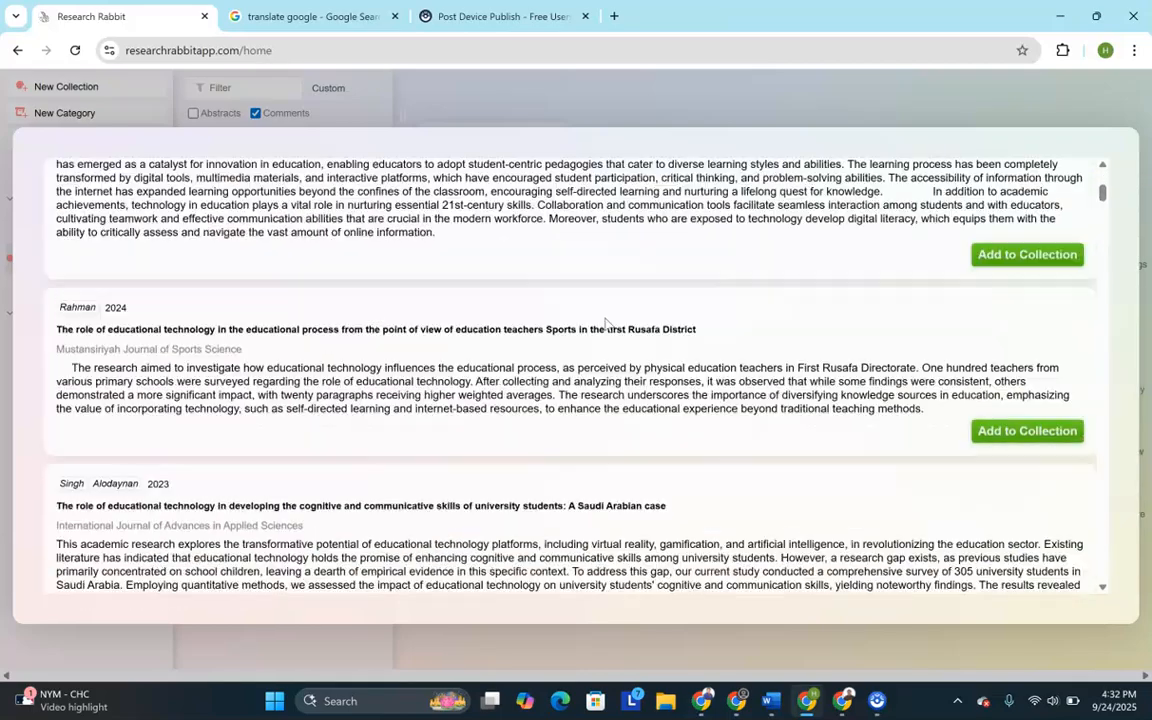
{"action": "scroll", "coordinate": [605, 323], "scroll_direction": "up", "scroll_amount": 3}
{"action": "scroll", "coordinate": [605, 325], "scroll_direction": "down", "scroll_amount": 4}
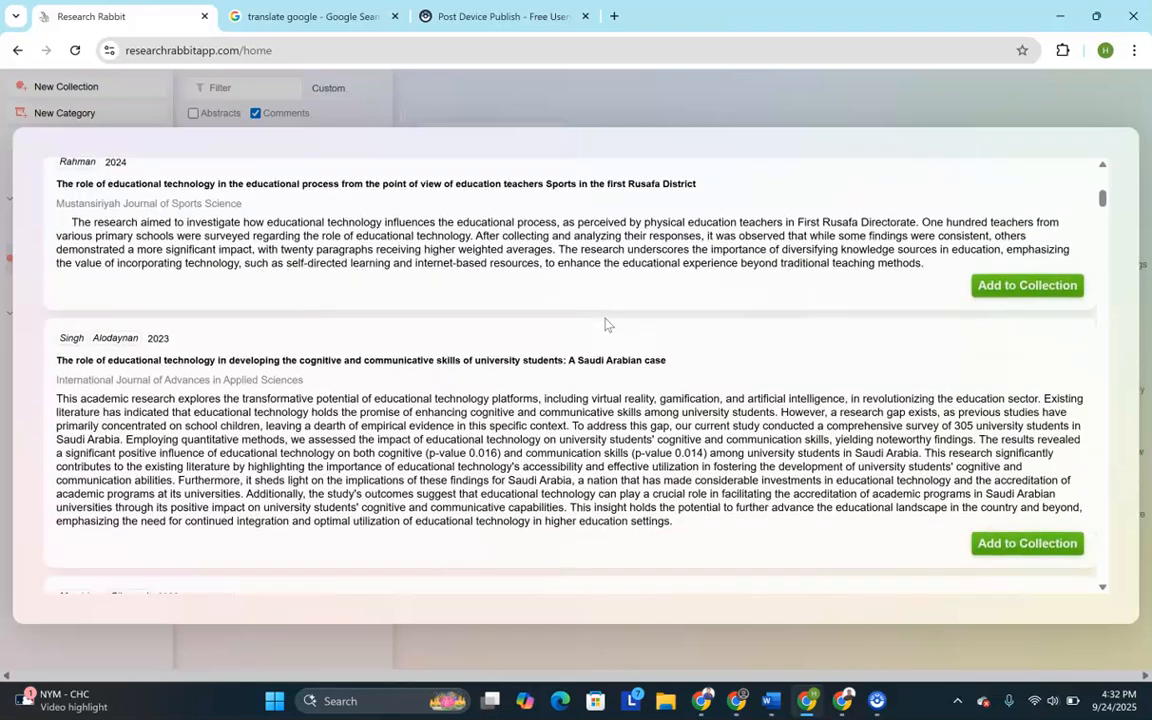
{"action": "scroll", "coordinate": [607, 325], "scroll_direction": "up", "scroll_amount": 4}
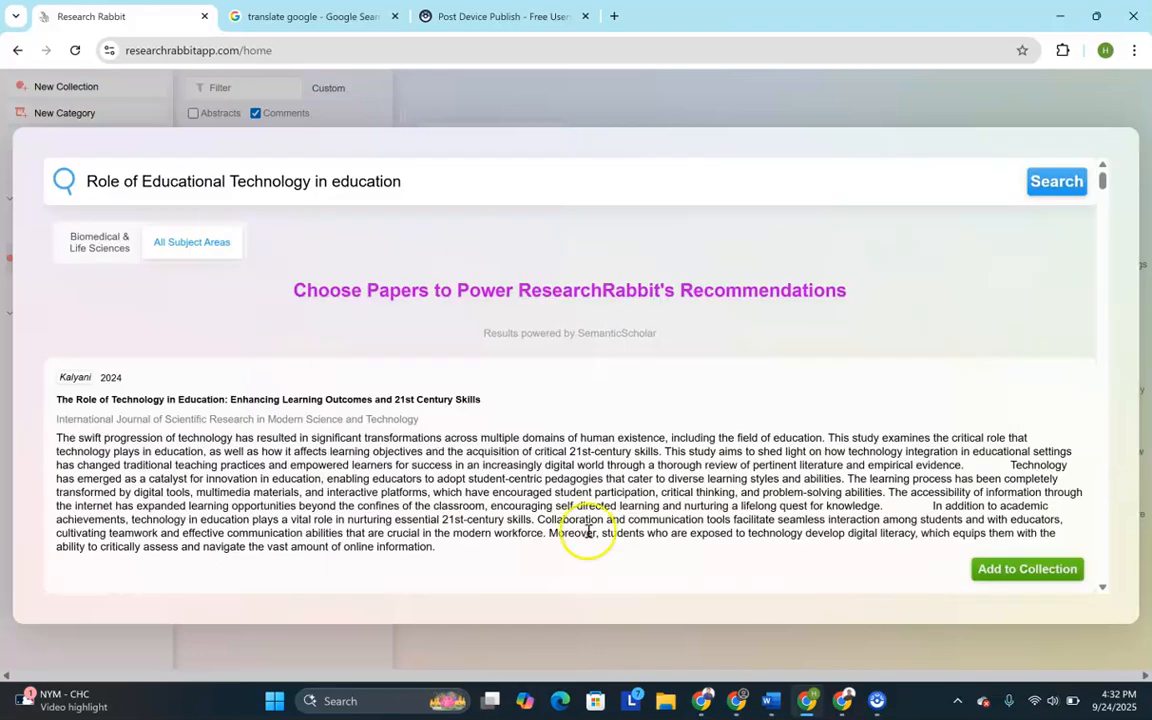
Step: Add the first three results, on 21st century skills, teachers in the first Rusafa District and the Saudi Arabian case, to Untitled Collection
{"action": "scroll", "coordinate": [589, 532], "scroll_direction": "down", "scroll_amount": 2}
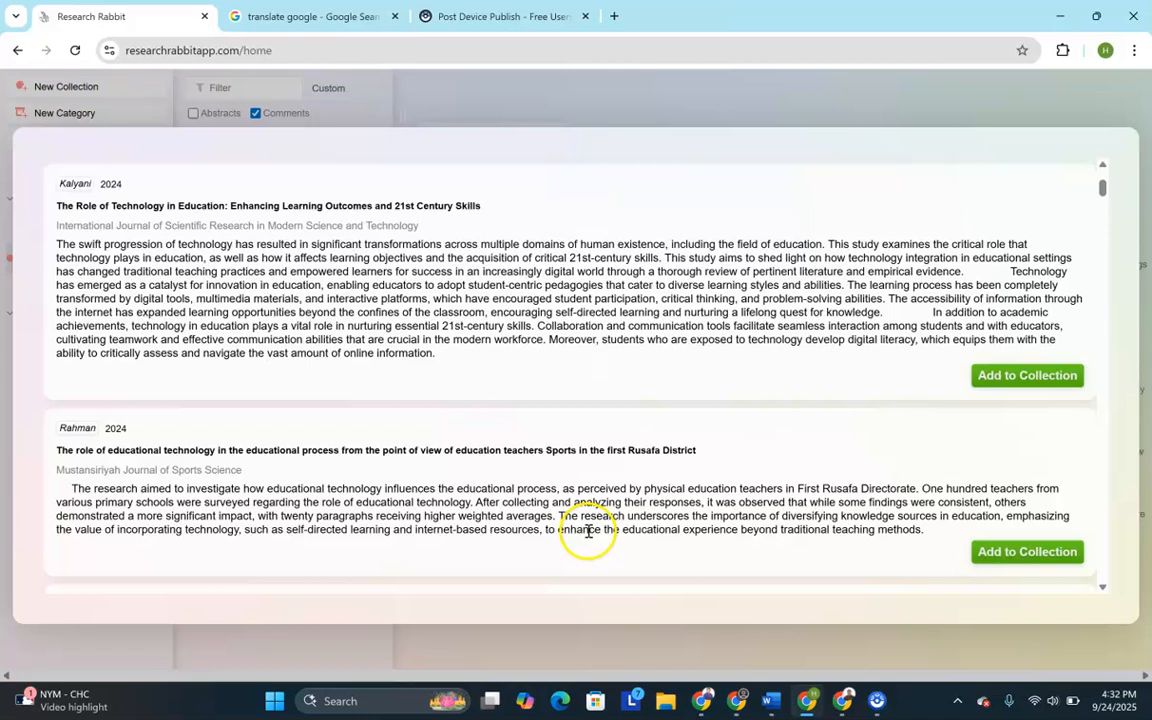
{"action": "left_click", "coordinate": [1010, 376]}
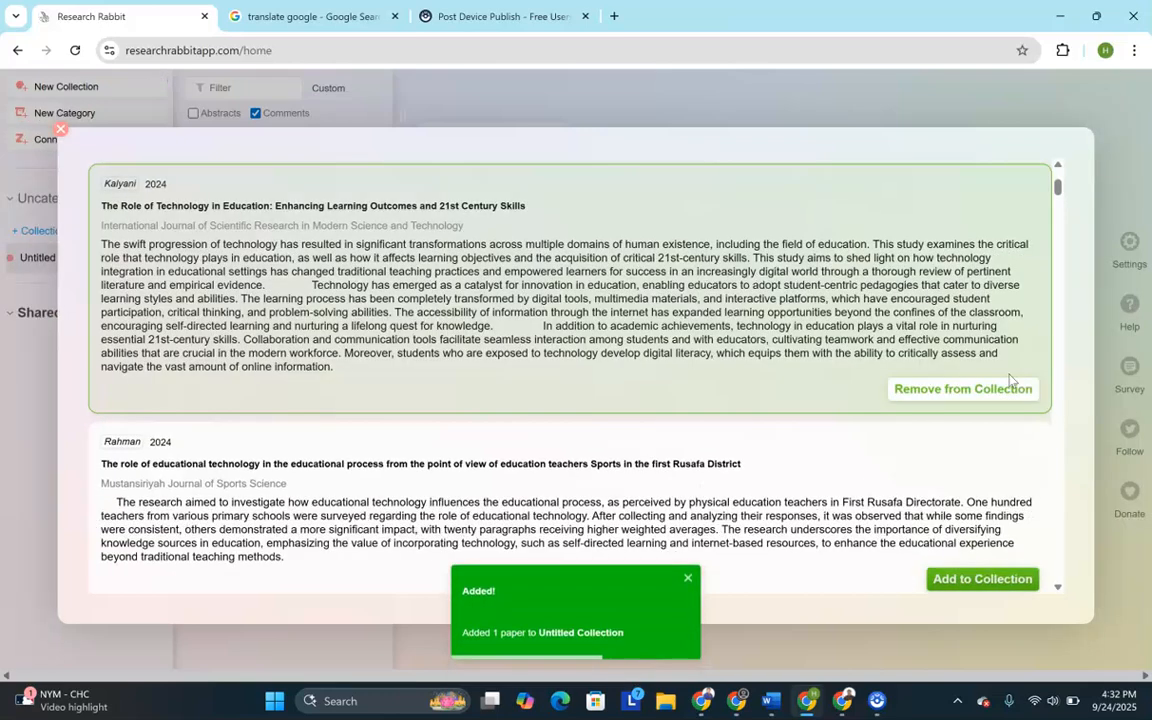
{"action": "scroll", "coordinate": [1010, 380], "scroll_direction": "up", "scroll_amount": 2}
{"action": "scroll", "coordinate": [1010, 380], "scroll_direction": "down", "scroll_amount": 3}
{"action": "left_click", "coordinate": [995, 416]}
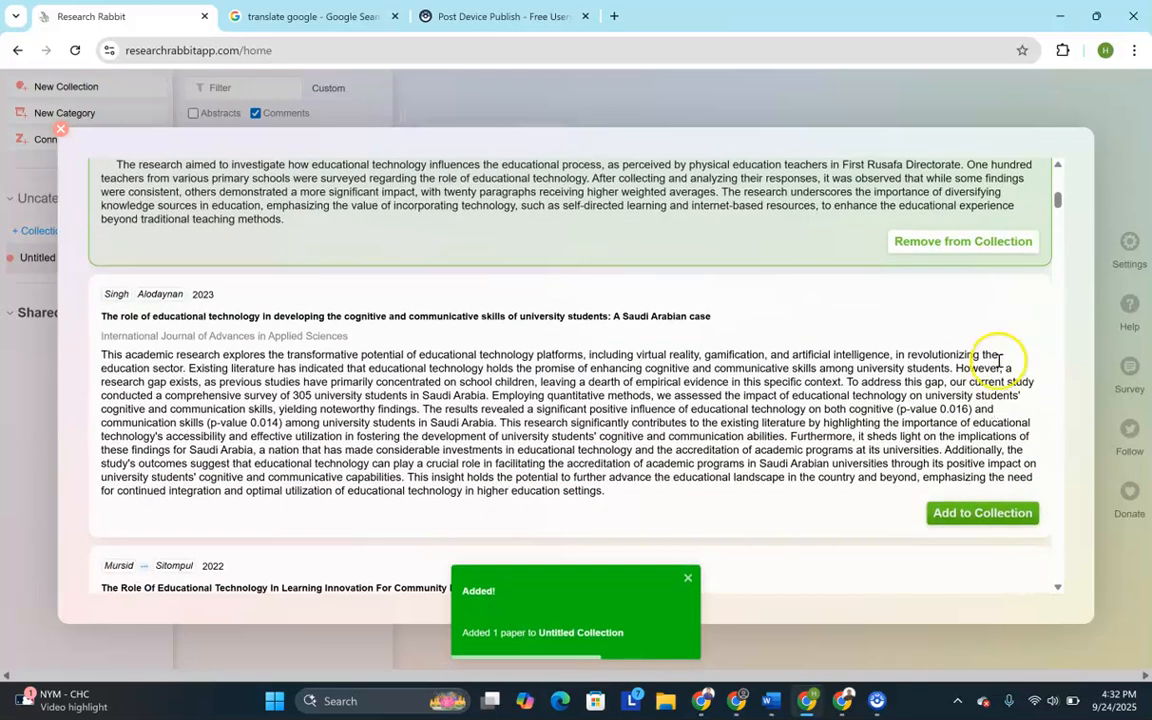
{"action": "left_click", "coordinate": [980, 510]}
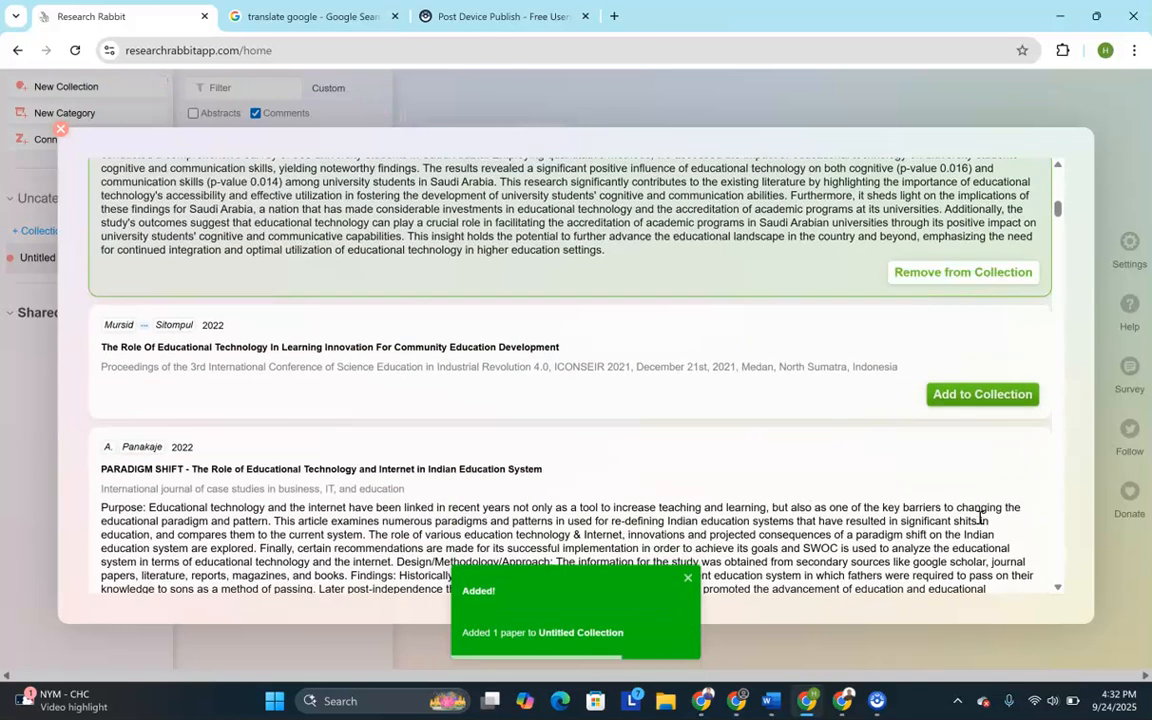
Step: Add "The Role Of Educational Technology In Learning Innovation For Community Education Development" to the collection and remove it again
{"action": "left_click", "coordinate": [962, 402]}
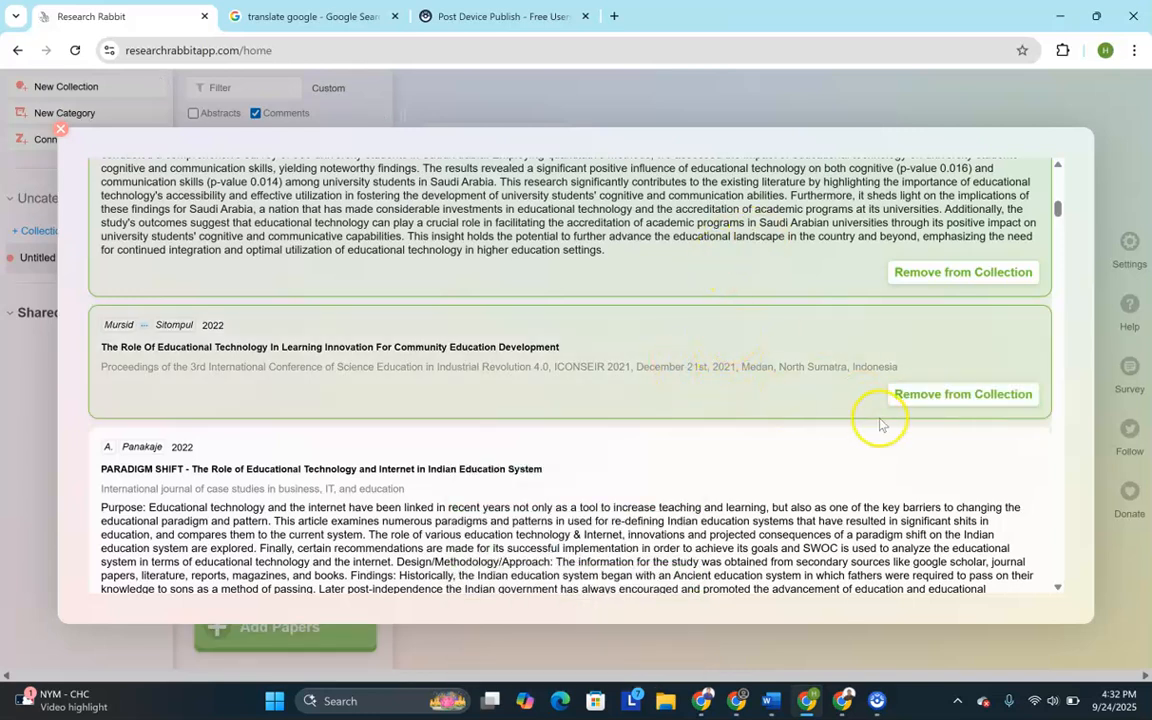
{"action": "left_click", "coordinate": [936, 397]}
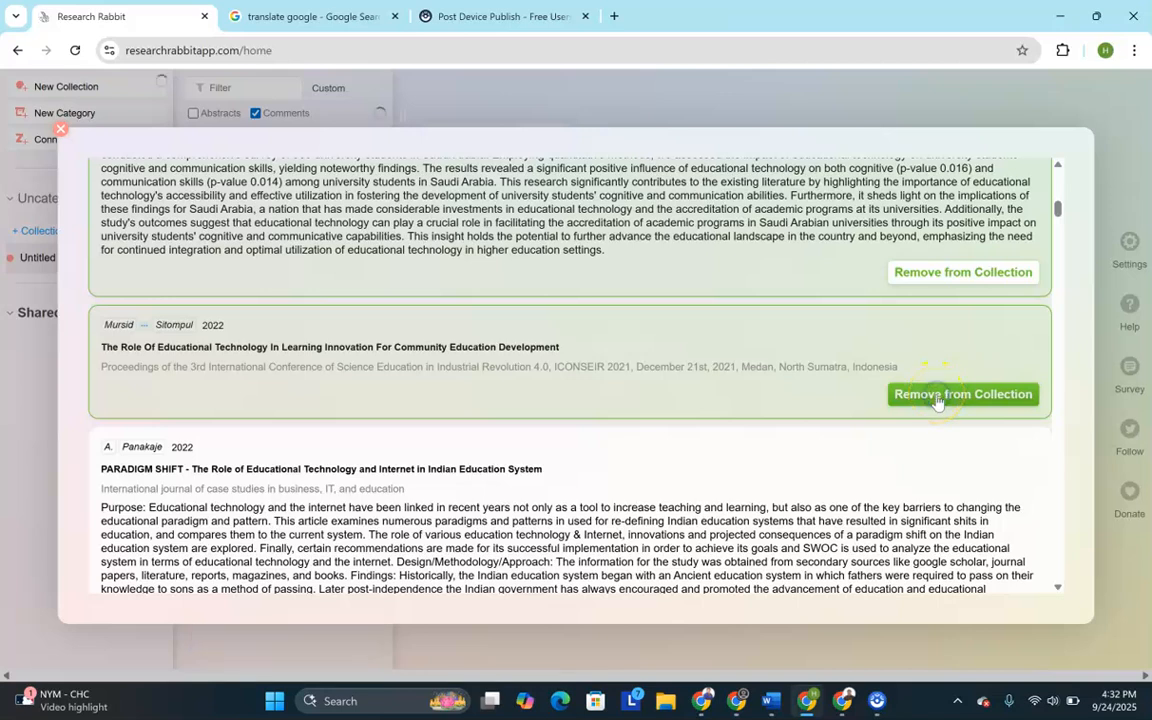
Step: Add the "PARADIGM SHIFT" paper on the Indian education system and "The Role Of Technology In Indonesian Education At Present" to the collection
{"action": "scroll", "coordinate": [936, 400], "scroll_direction": "down", "scroll_amount": 3}
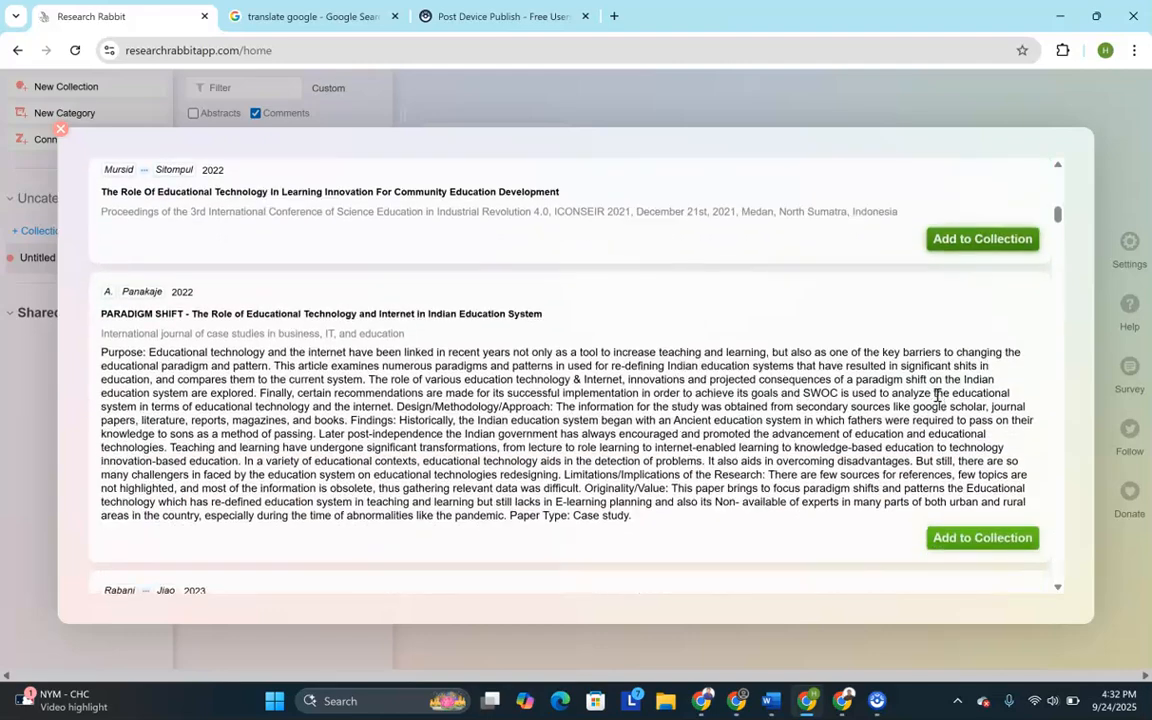
{"action": "left_click", "coordinate": [948, 415]}
{"action": "scroll", "coordinate": [951, 415], "scroll_direction": "down", "scroll_amount": 2}
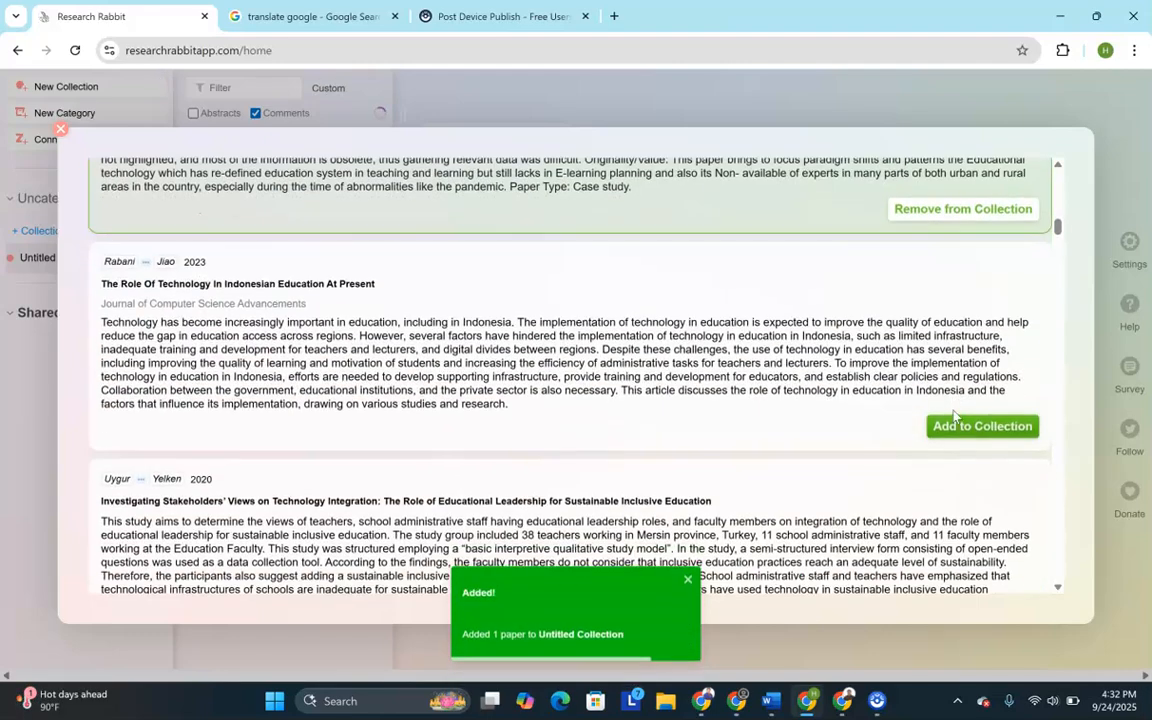
{"action": "left_click", "coordinate": [957, 424]}
Step: Add the 2020 paper on stakeholders' views on technology integration and "The role of educational technology in medical education" to the collection
{"action": "scroll", "coordinate": [960, 430], "scroll_direction": "down", "scroll_amount": 2}
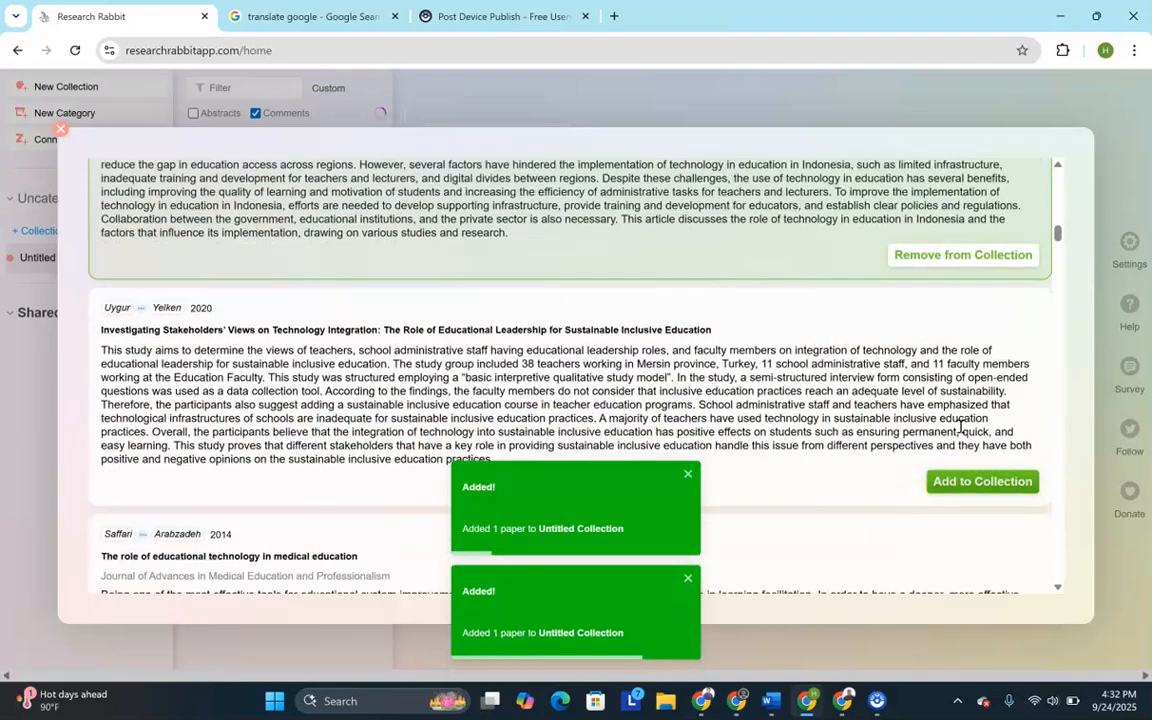
{"action": "left_click", "coordinate": [968, 459]}
{"action": "scroll", "coordinate": [967, 458], "scroll_direction": "down", "scroll_amount": 2}
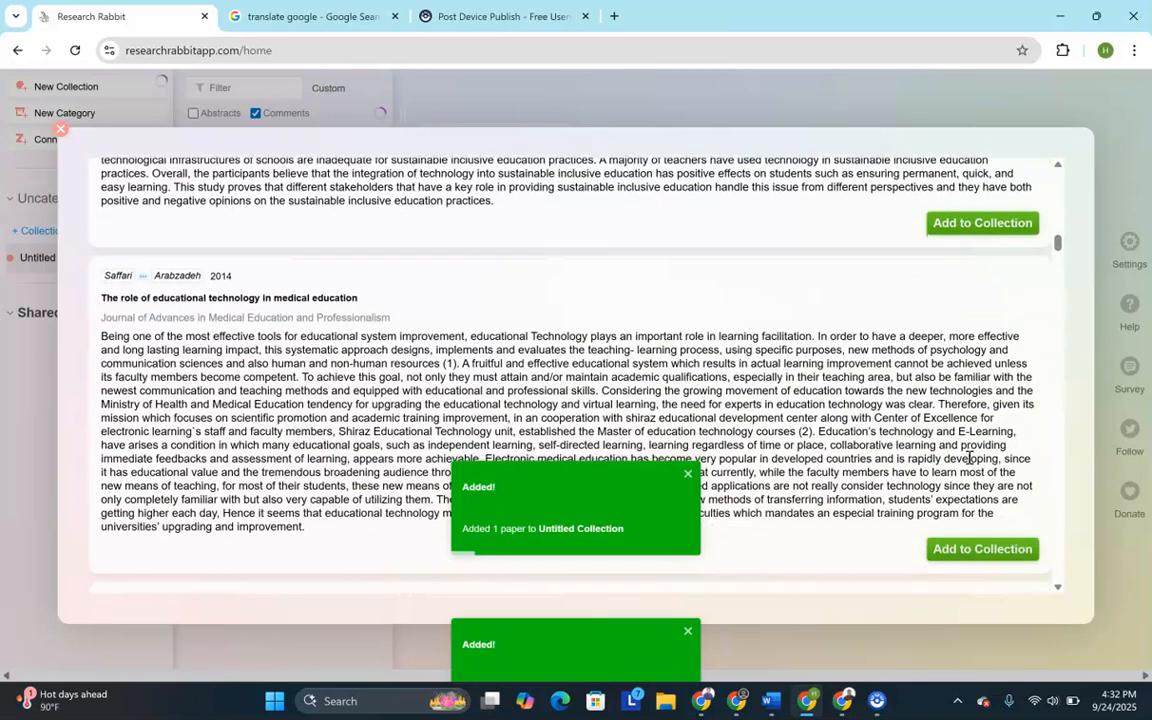
{"action": "left_click", "coordinate": [977, 550]}
Step: Add "Role of AI chatbots in education: systematic literature review" and the 2024 paper on educational technology solutions in emerging markets to the collection
{"action": "scroll", "coordinate": [975, 553], "scroll_direction": "down", "scroll_amount": 2}
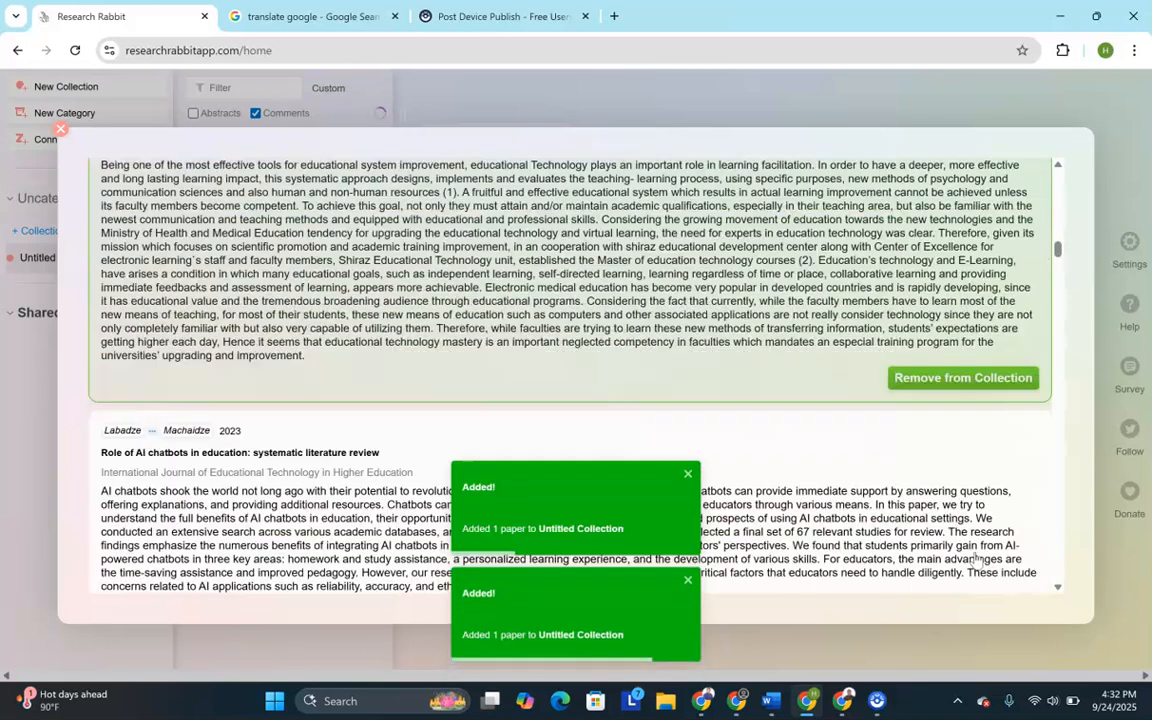
{"action": "left_click", "coordinate": [983, 508]}
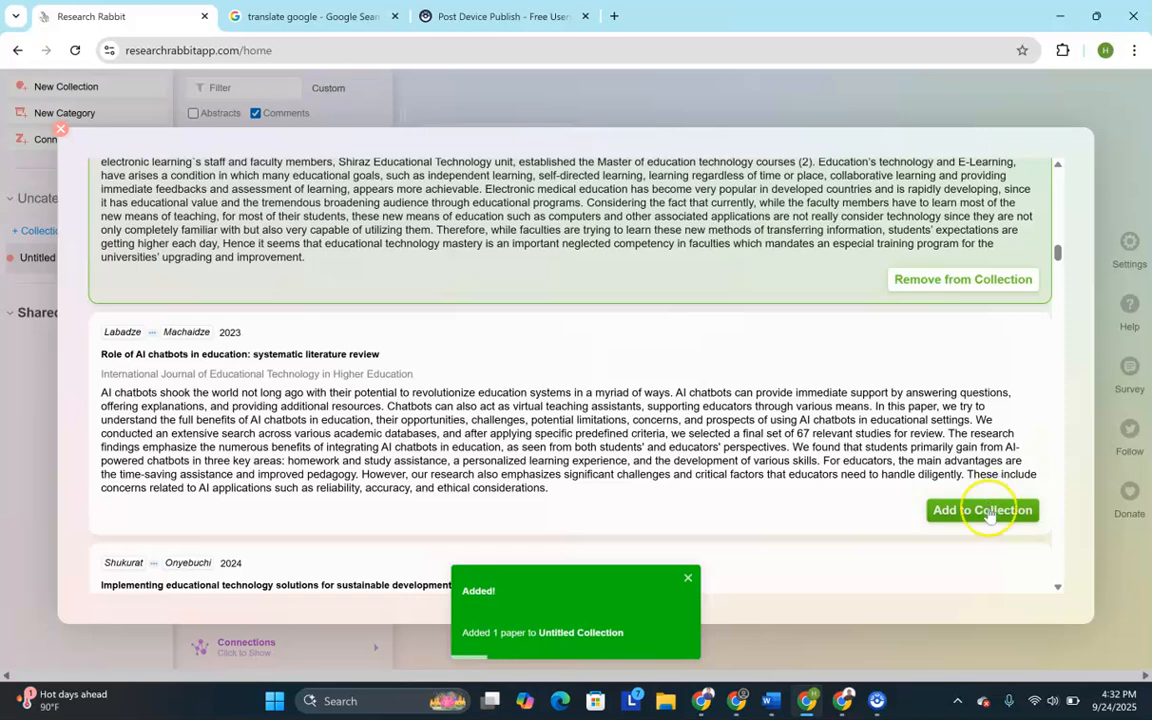
{"action": "scroll", "coordinate": [988, 512], "scroll_direction": "down", "scroll_amount": 2}
{"action": "left_click", "coordinate": [1000, 462]}
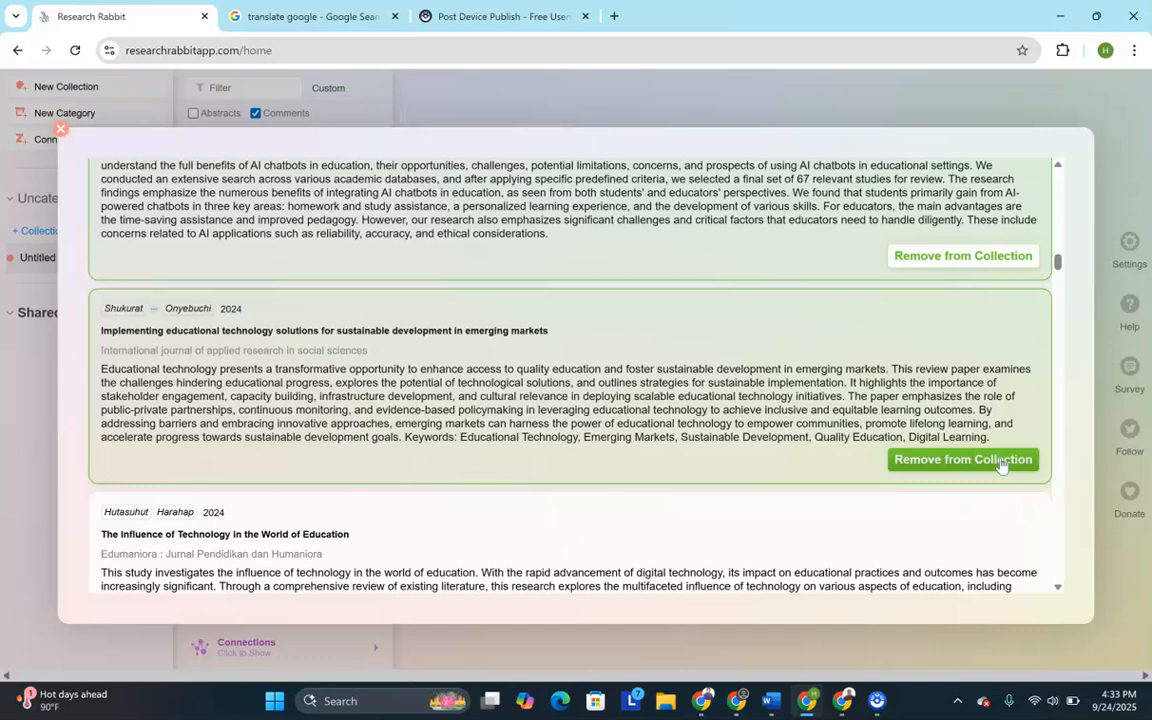
Step: Remove the 2024 paper on educational technology solutions in emerging markets from the collection and add it back
{"action": "left_click", "coordinate": [1000, 462]}
{"action": "scroll", "coordinate": [1000, 460], "scroll_direction": "down", "scroll_amount": 4}
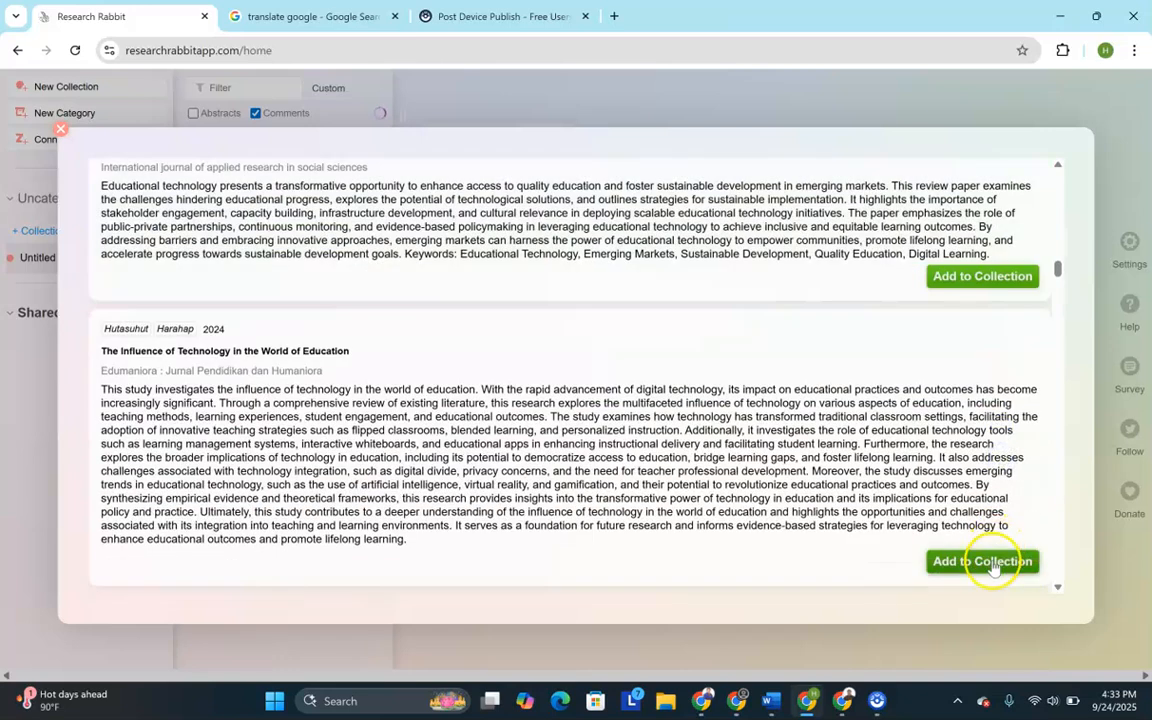
{"action": "left_click", "coordinate": [980, 276]}
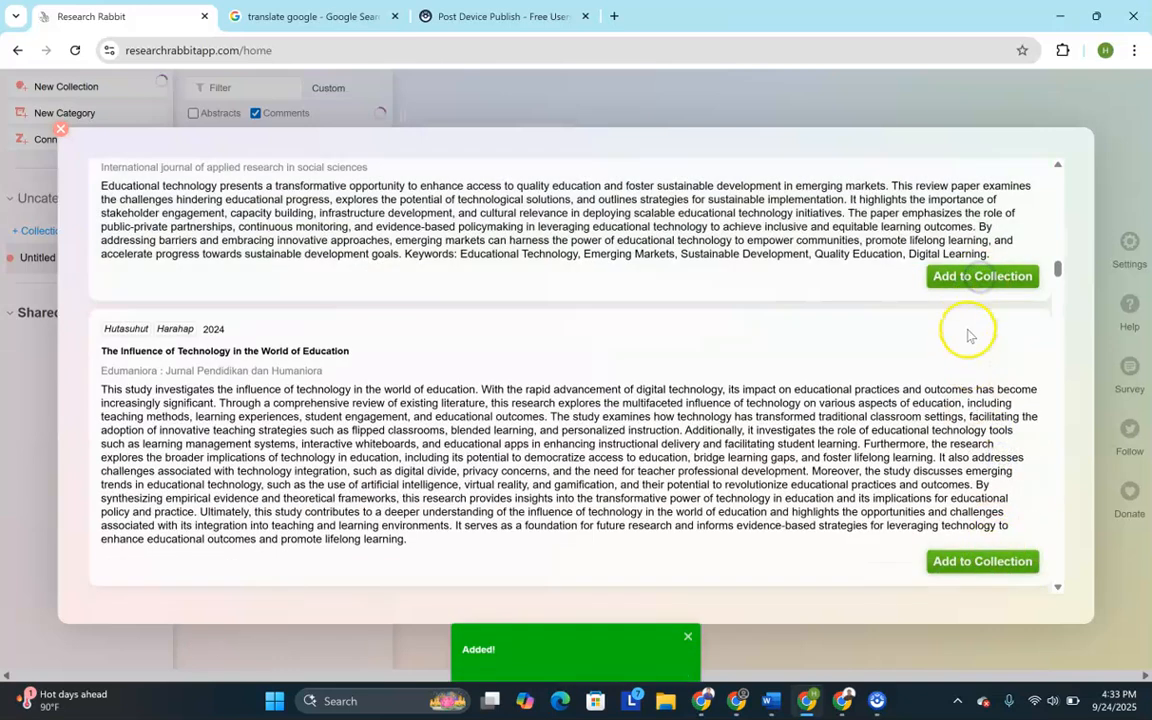
Step: Add "The Influence of Technology in the World of Education" and the 2024 paper on educational technology's impact on higher-education teaching to the collection
{"action": "scroll", "coordinate": [962, 380], "scroll_direction": "down", "scroll_amount": 3}
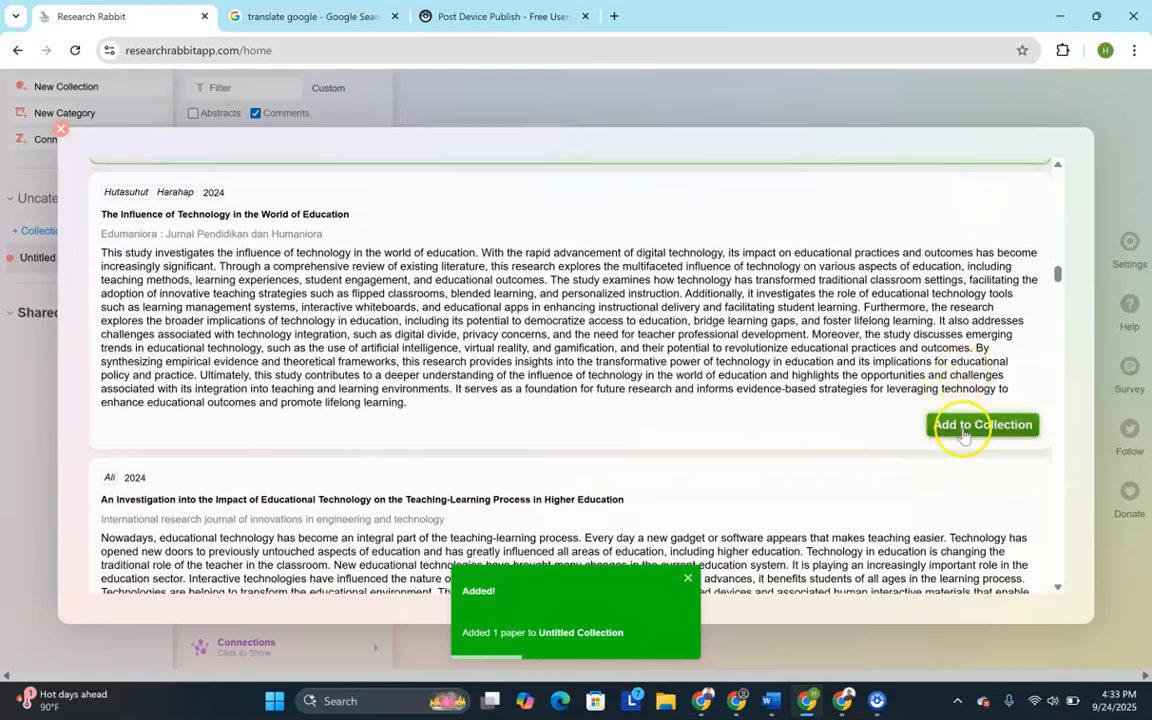
{"action": "left_click", "coordinate": [962, 426]}
{"action": "scroll", "coordinate": [762, 411], "scroll_direction": "down", "scroll_amount": 4}
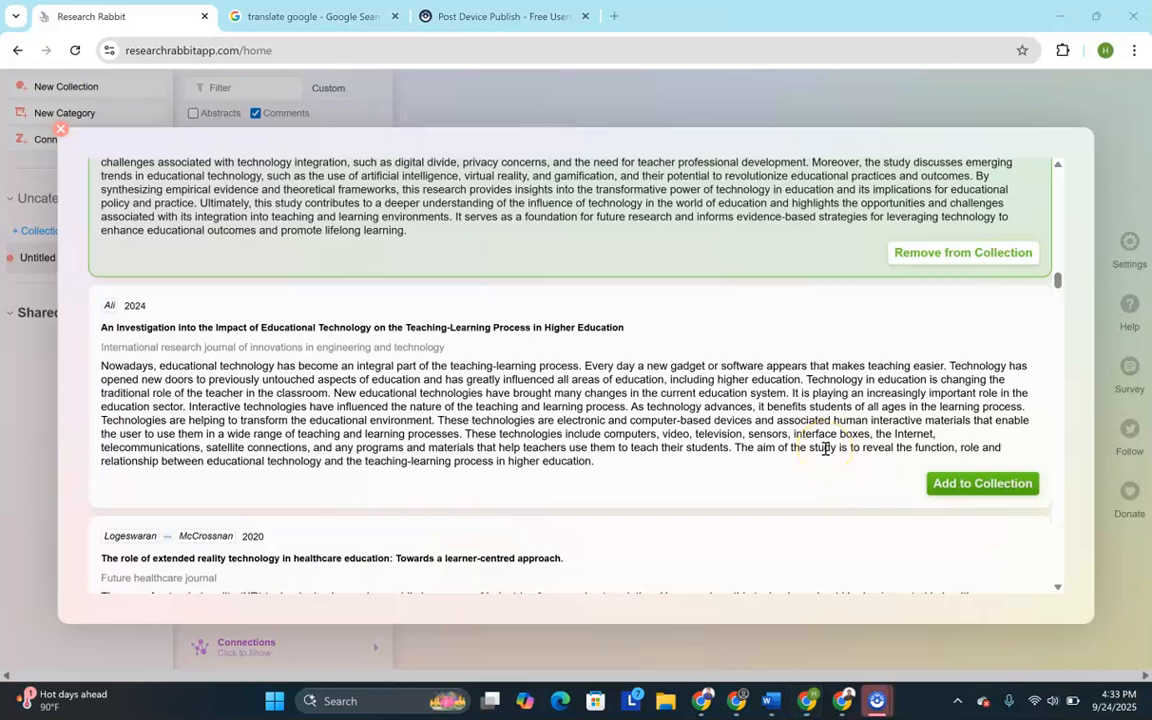
{"action": "left_click", "coordinate": [936, 492]}
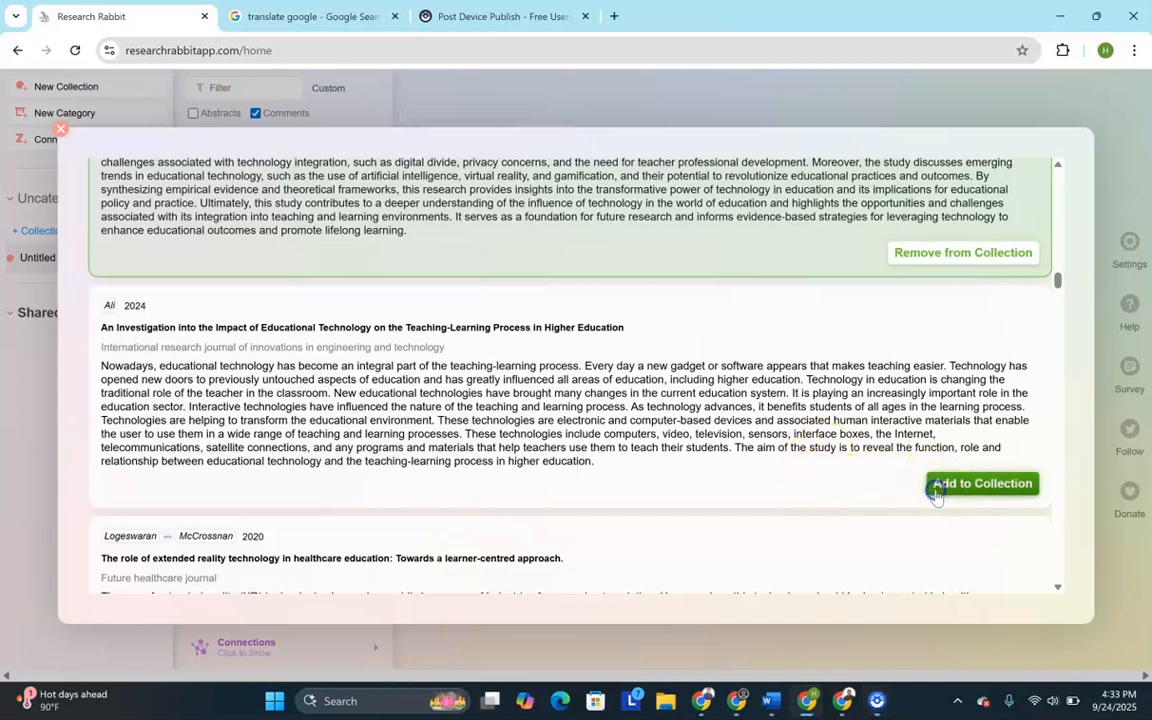
Step: Add the 2020 paper on extended reality in healthcare education and the 2024 paper on ChatGPT adoption in higher education to the collection
{"action": "scroll", "coordinate": [745, 440], "scroll_direction": "down", "scroll_amount": 2}
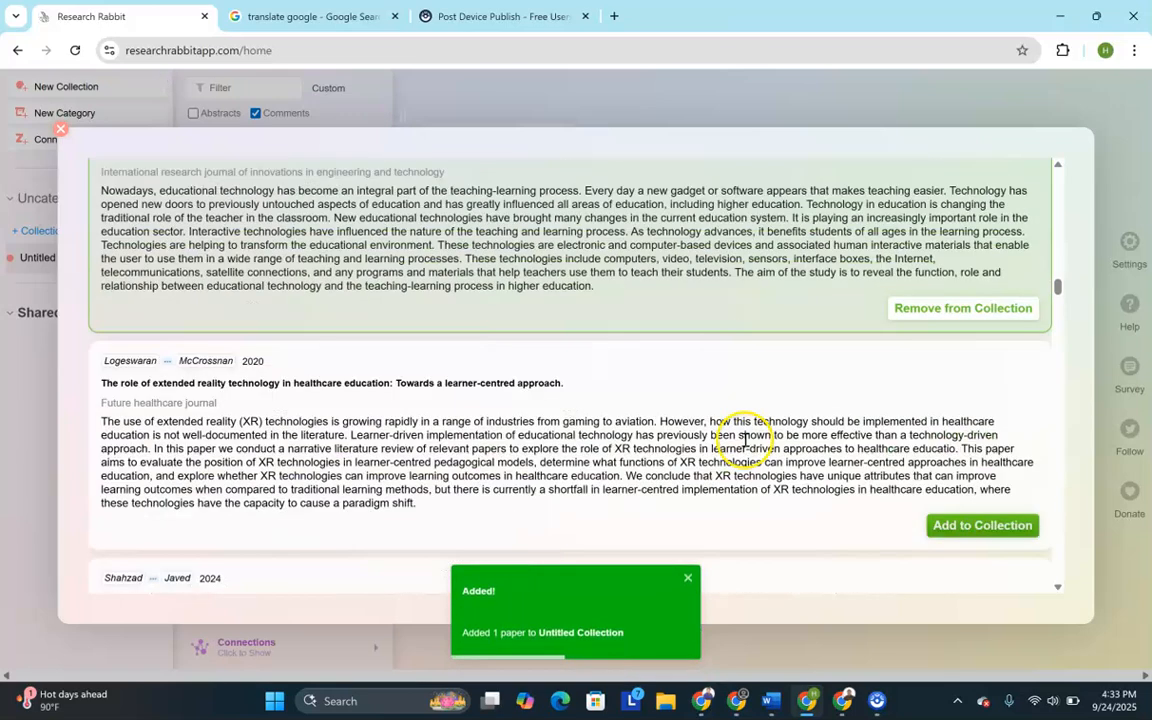
{"action": "scroll", "coordinate": [745, 440], "scroll_direction": "down", "scroll_amount": 1}
{"action": "left_click", "coordinate": [937, 478]}
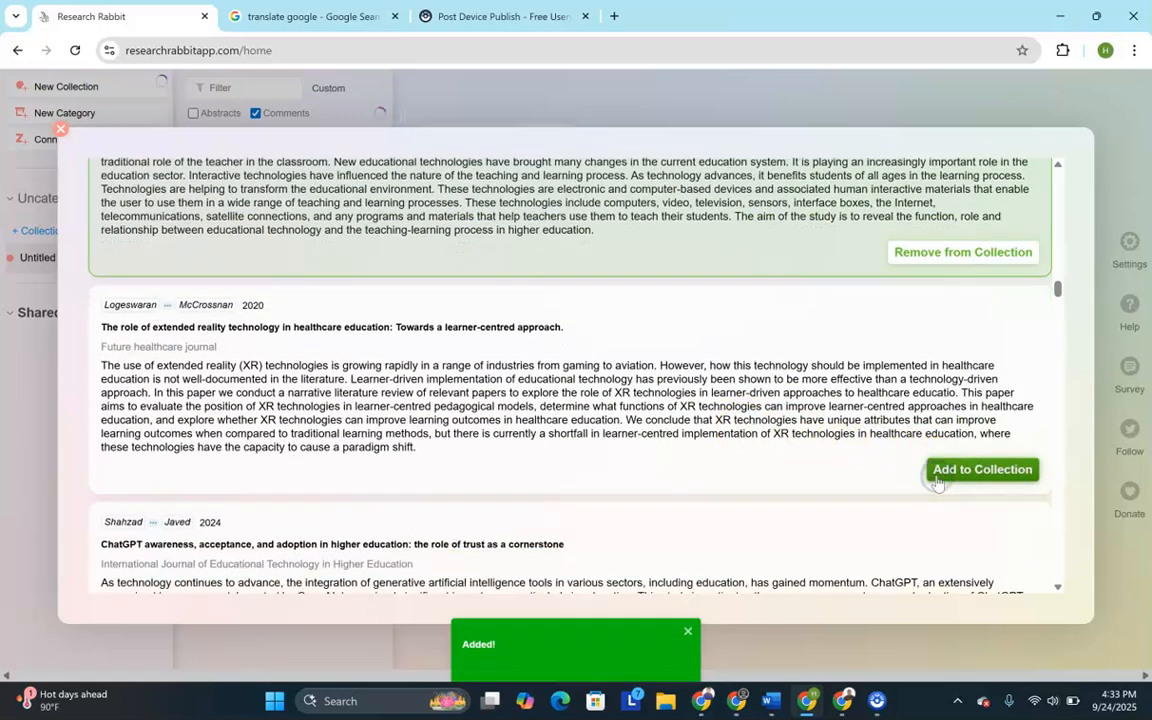
{"action": "scroll", "coordinate": [937, 483], "scroll_direction": "down", "scroll_amount": 3}
{"action": "left_click", "coordinate": [977, 558]}
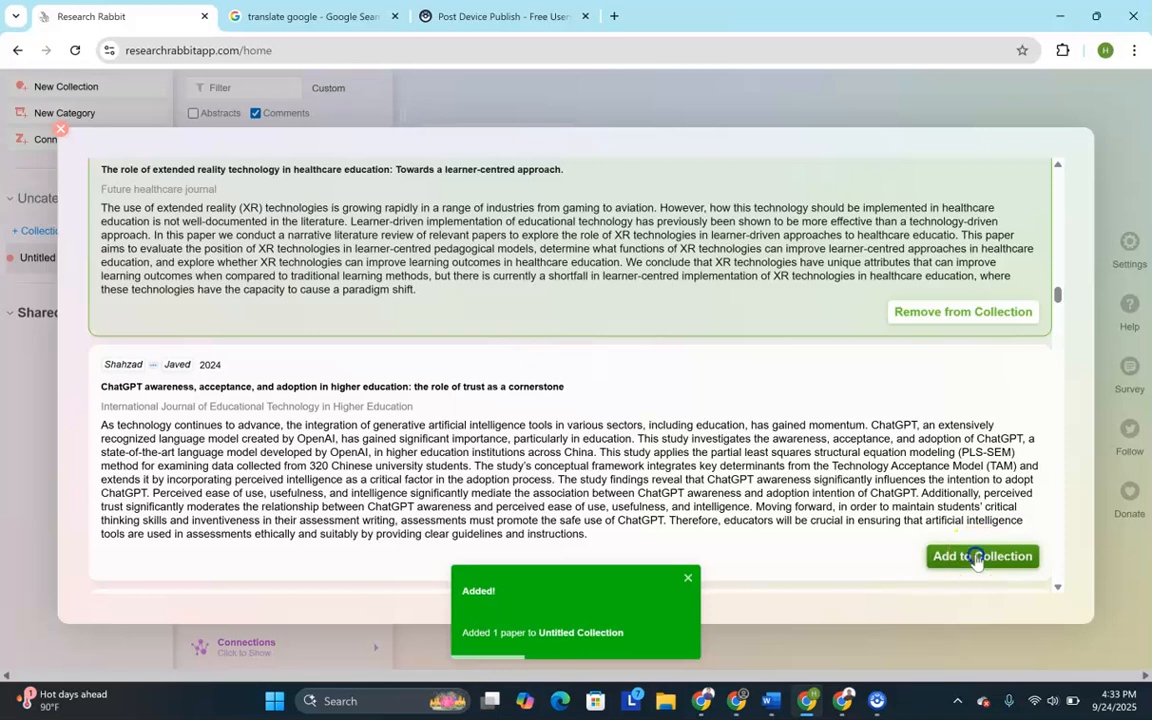
Step: Add "Student Perspectives on the Role of Artificial Intelligence in Education: A Survey-Based Analysis" to the collection and close the search results
{"action": "scroll", "coordinate": [977, 558], "scroll_direction": "down", "scroll_amount": 3}
{"action": "left_click", "coordinate": [990, 516]}
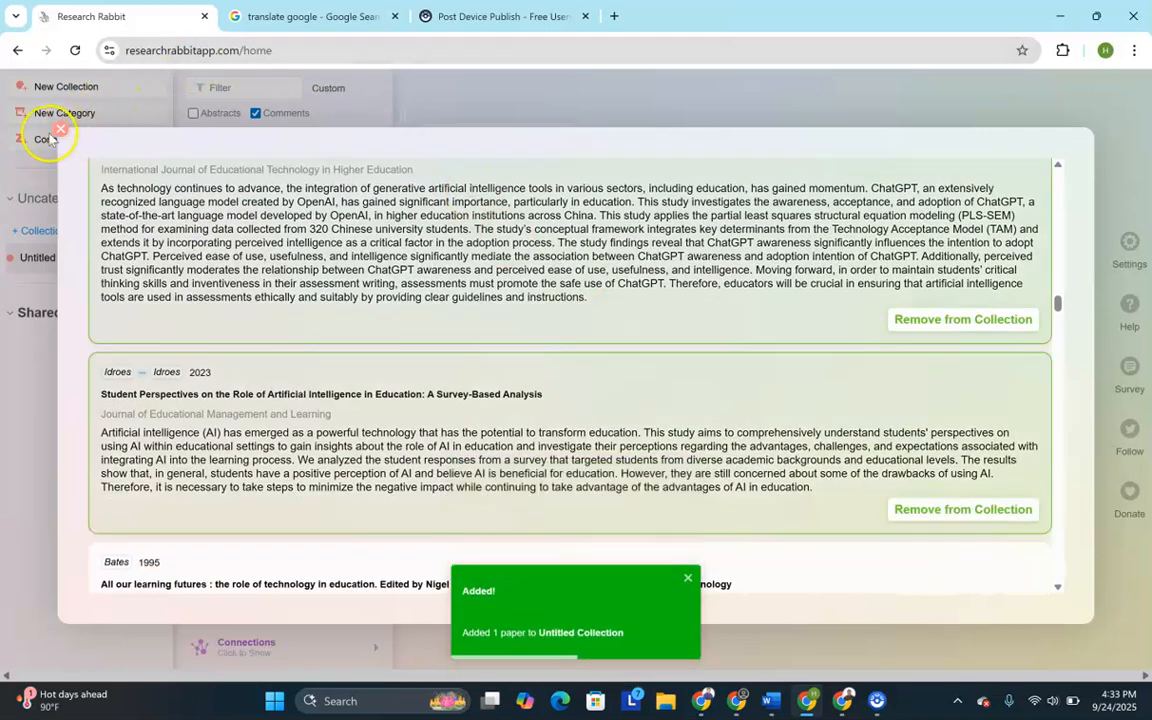
{"action": "left_click", "coordinate": [59, 128]}
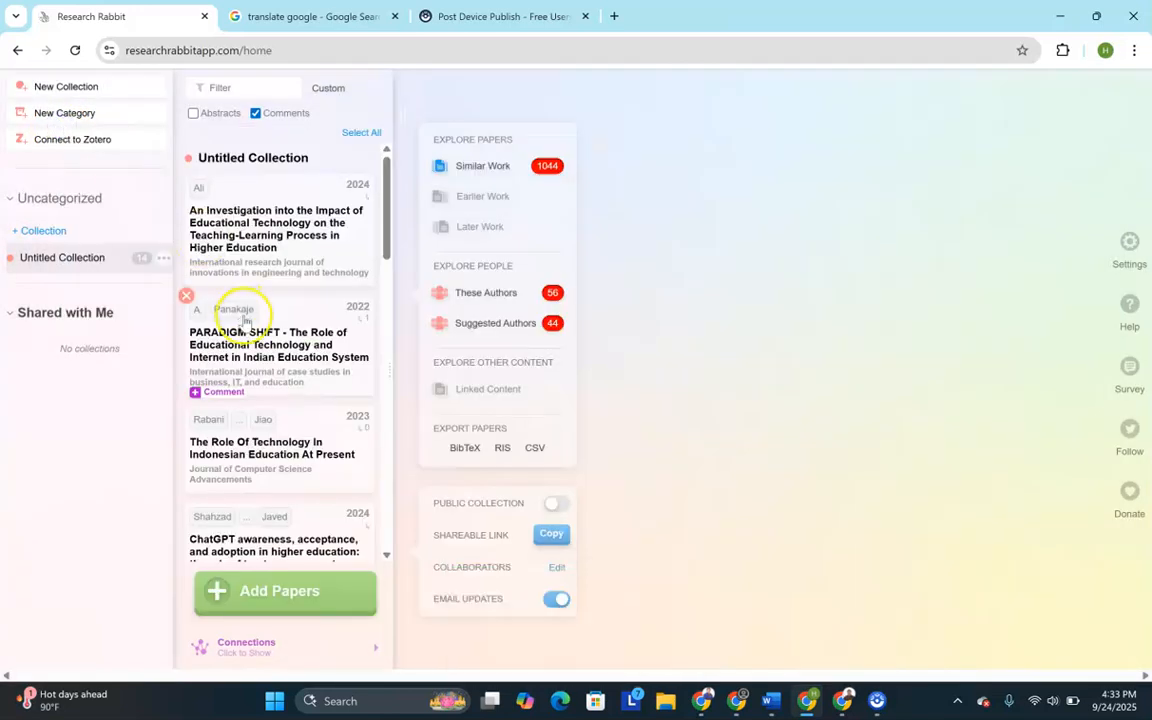
Step: Look through the papers in the untitled collection and explore its similar work and connections network
{"action": "scroll", "coordinate": [245, 321], "scroll_direction": "down", "scroll_amount": 2}
{"action": "scroll", "coordinate": [245, 321], "scroll_direction": "up", "scroll_amount": 2}
{"action": "scroll", "coordinate": [245, 321], "scroll_direction": "down", "scroll_amount": 5}
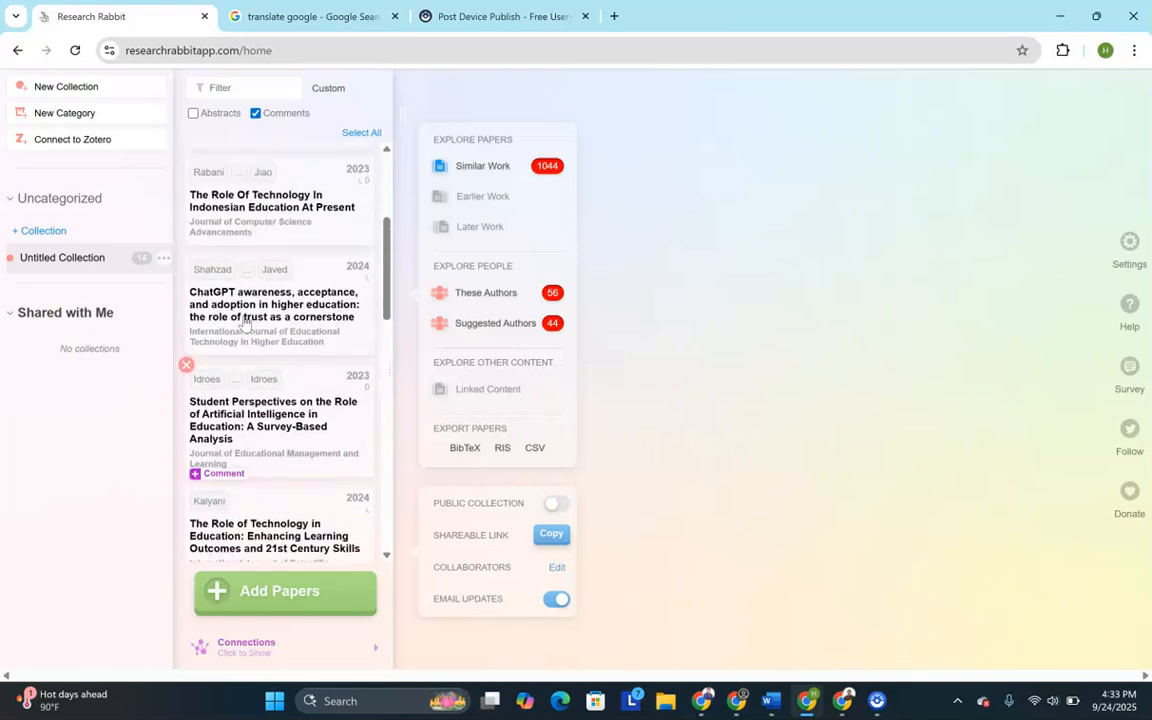
{"action": "scroll", "coordinate": [245, 321], "scroll_direction": "up", "scroll_amount": 2}
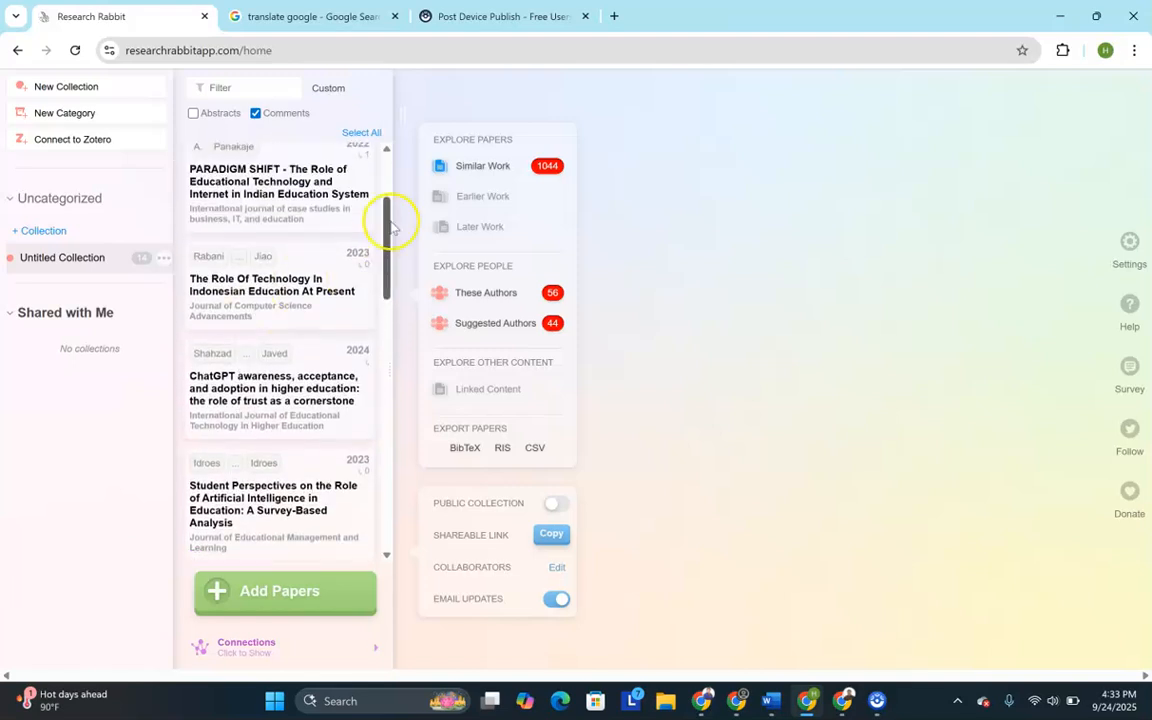
{"action": "left_click", "coordinate": [512, 172]}
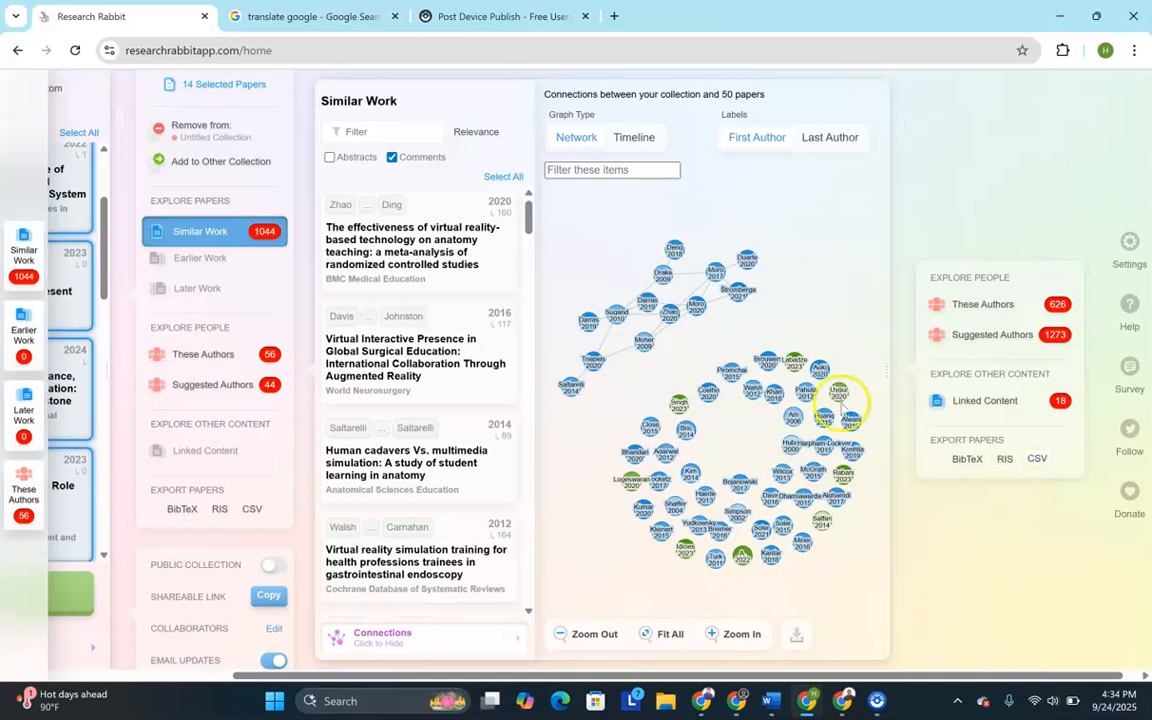
{"action": "scroll", "coordinate": [717, 313], "scroll_direction": "down", "scroll_amount": 2}
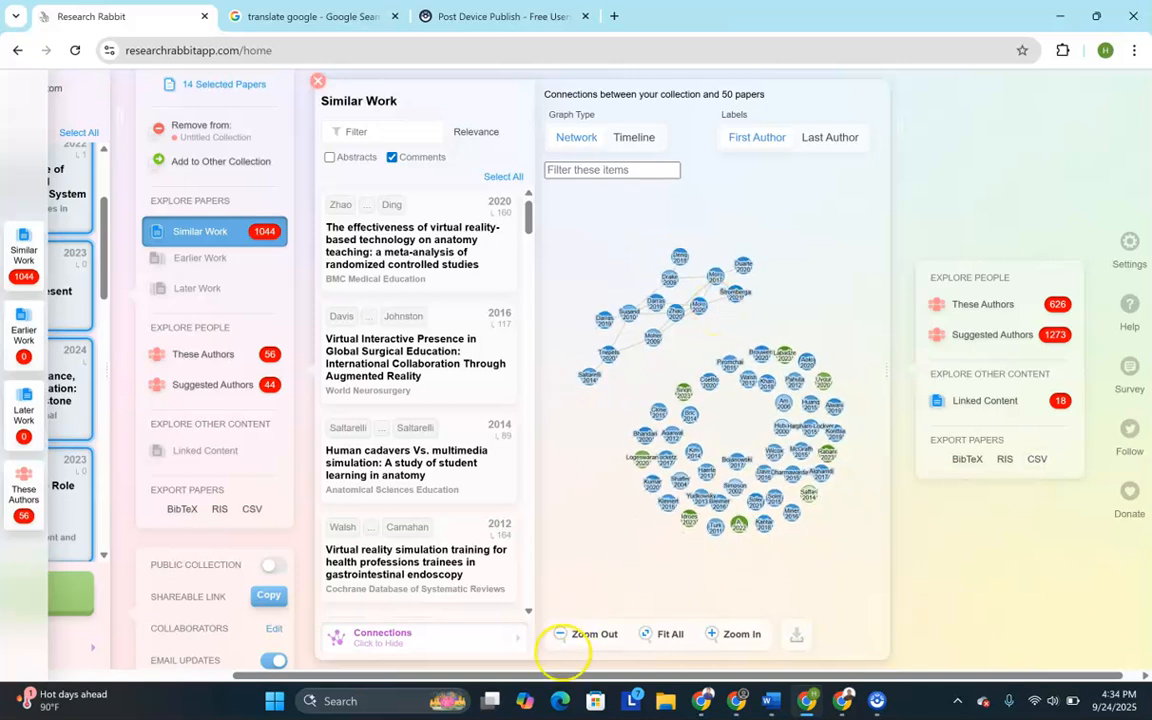
Step: Create a new uncategorized collection named "Role of Educational Technology in Education"
{"action": "left_click_drag", "start_coordinate": [566, 675], "coordinate": [288, 674]}
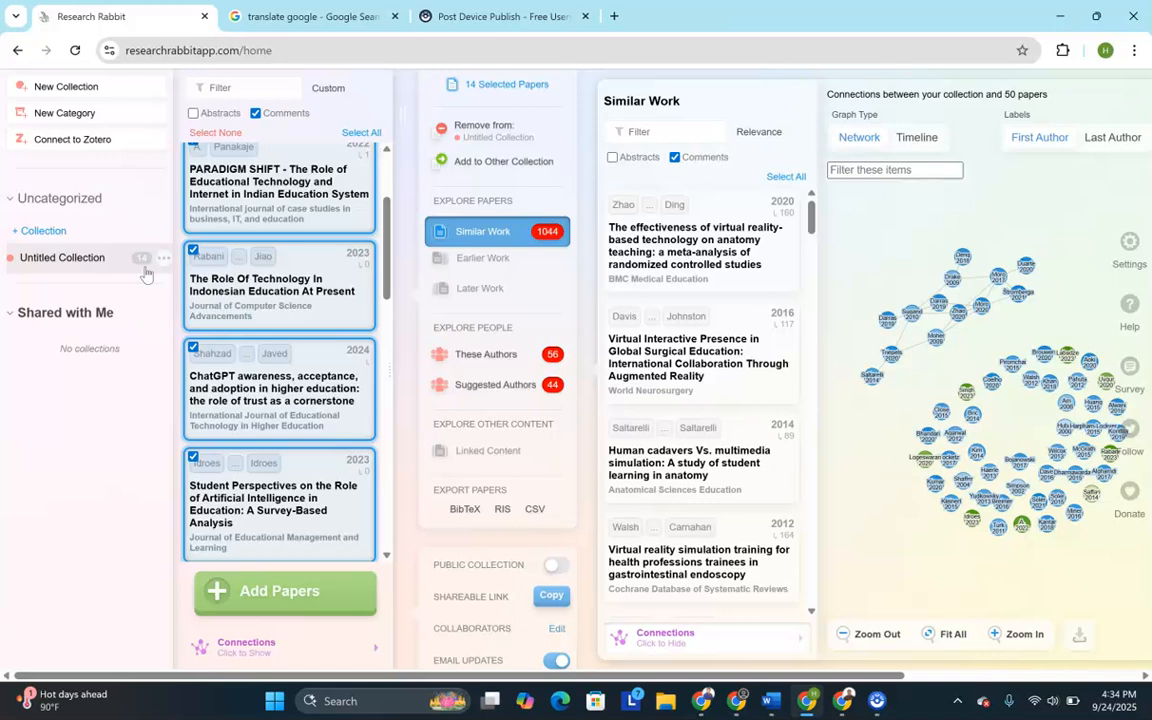
{"action": "left_click", "coordinate": [58, 231]}
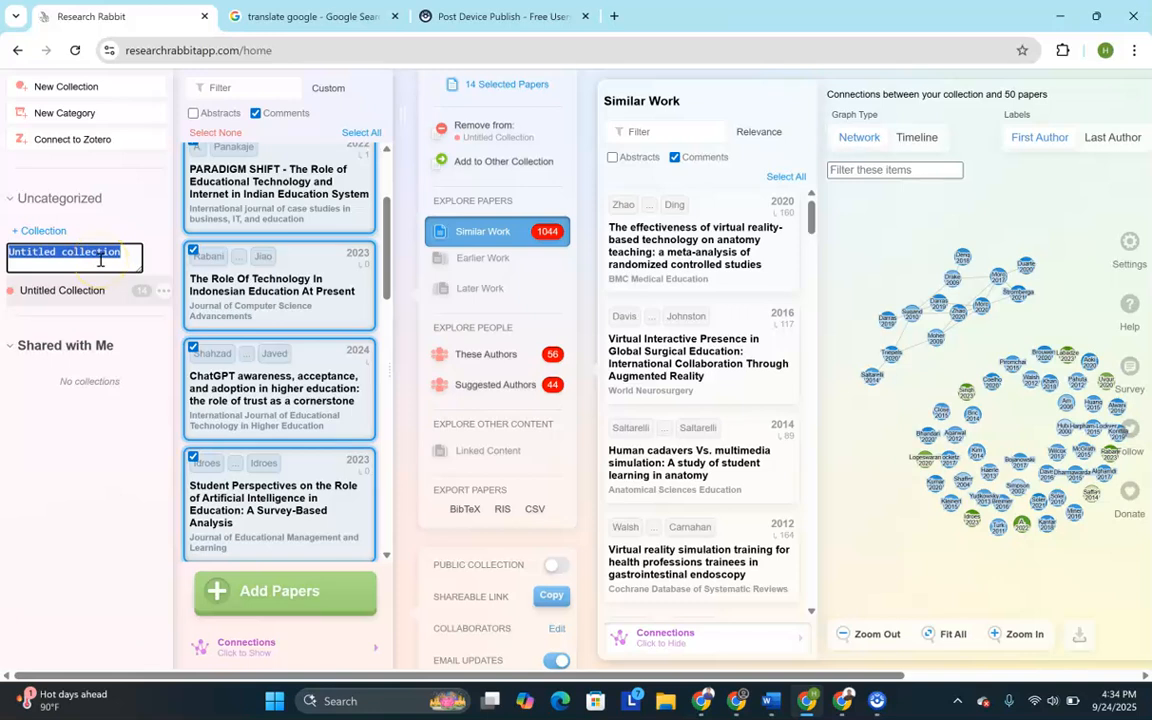
{"action": "type", "text": "Ro"}
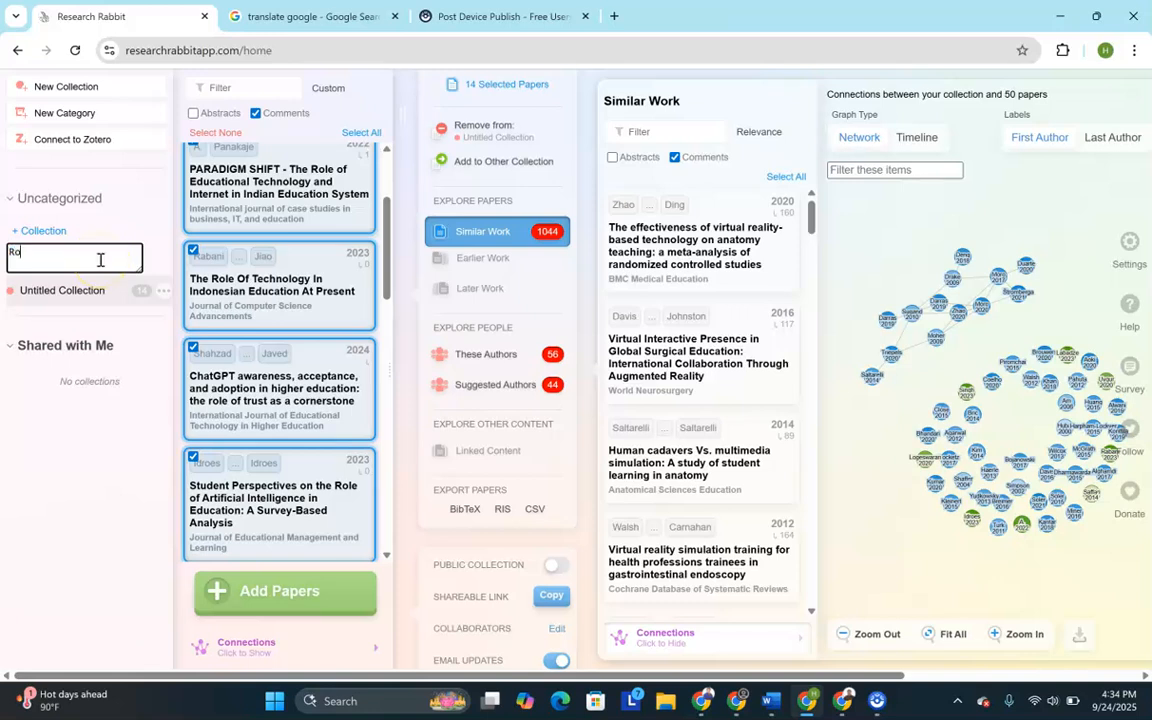
{"action": "type", "text": "le of Educational Technology in"}
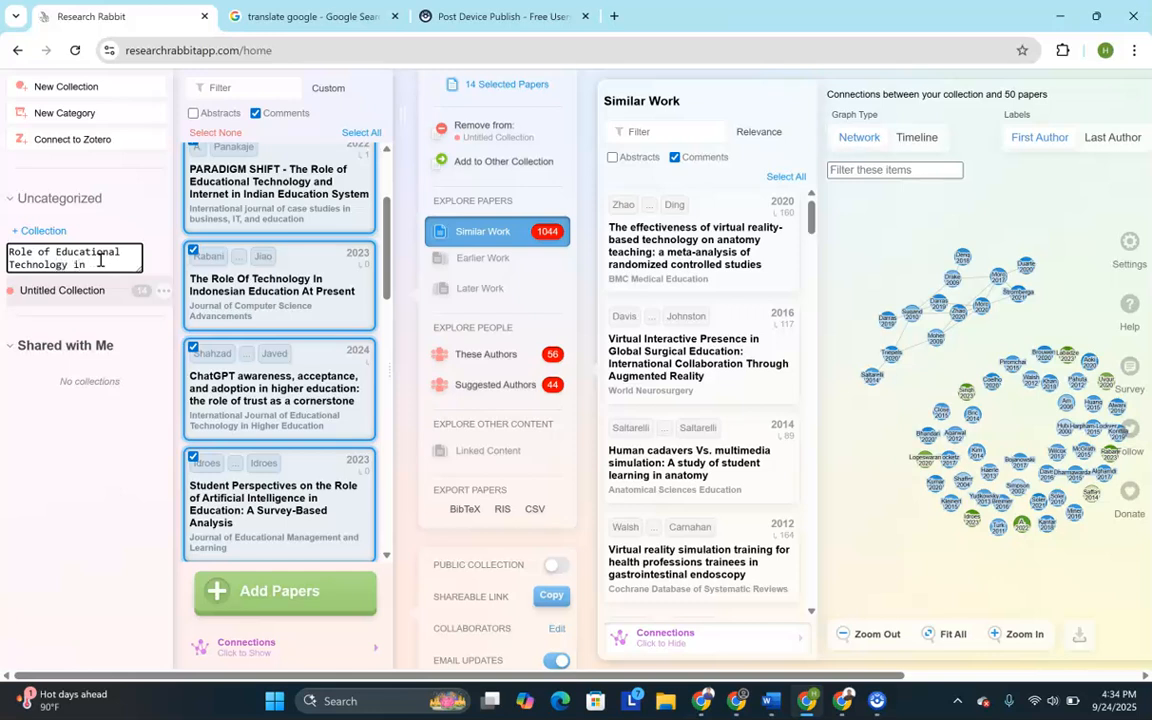
{"action": "type", "text": "Education"}
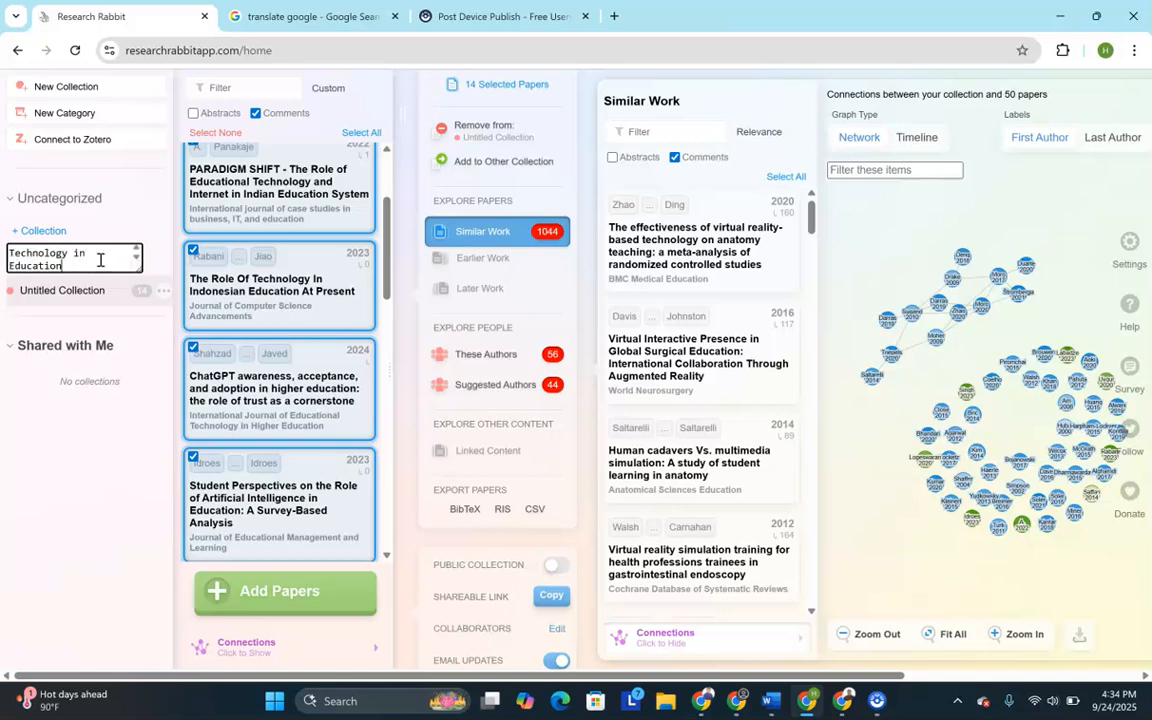
{"action": "left_click", "coordinate": [100, 262]}
{"action": "scroll", "coordinate": [100, 265], "scroll_direction": "up", "scroll_amount": 1}
{"action": "scroll", "coordinate": [100, 265], "scroll_direction": "down", "scroll_amount": 1}
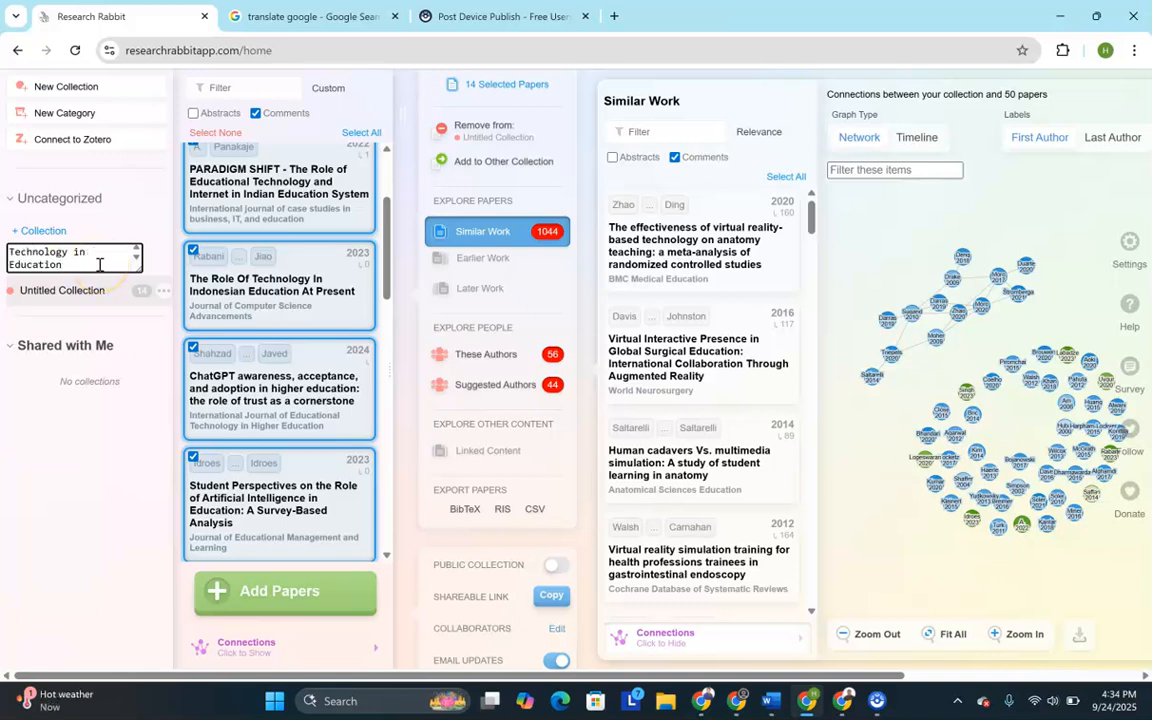
{"action": "left_click", "coordinate": [72, 264]}
{"action": "left_click_drag", "start_coordinate": [72, 264], "coordinate": [5, 246]}
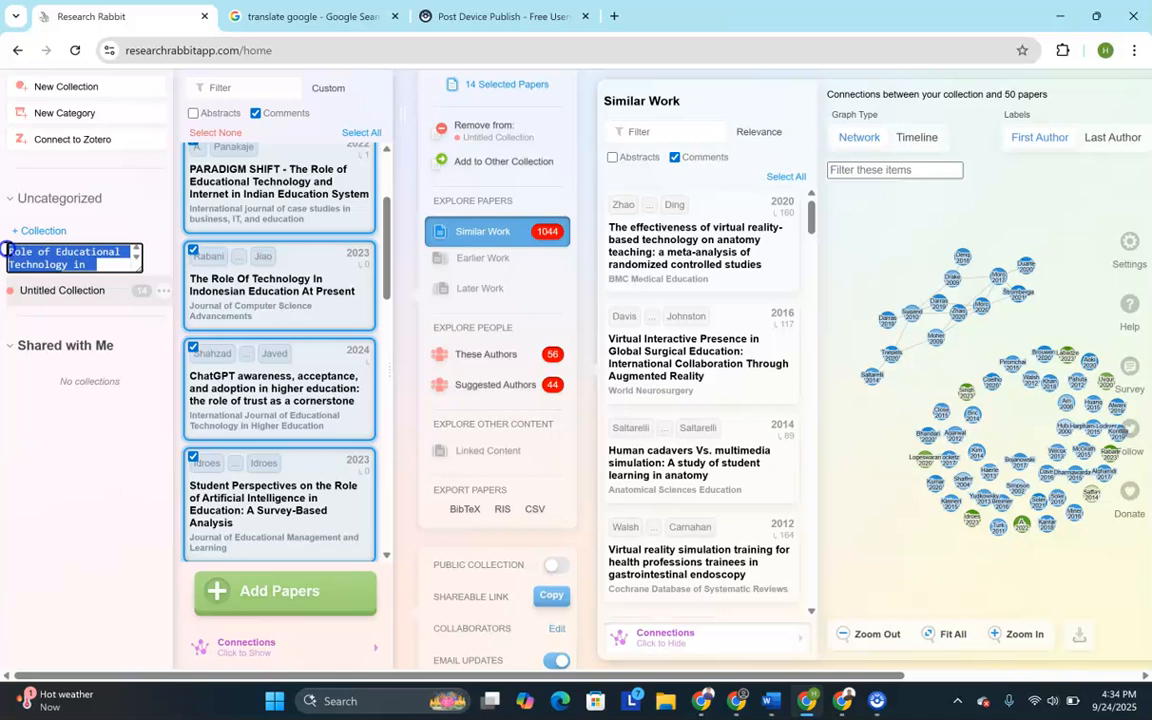
{"action": "left_click", "coordinate": [143, 197]}
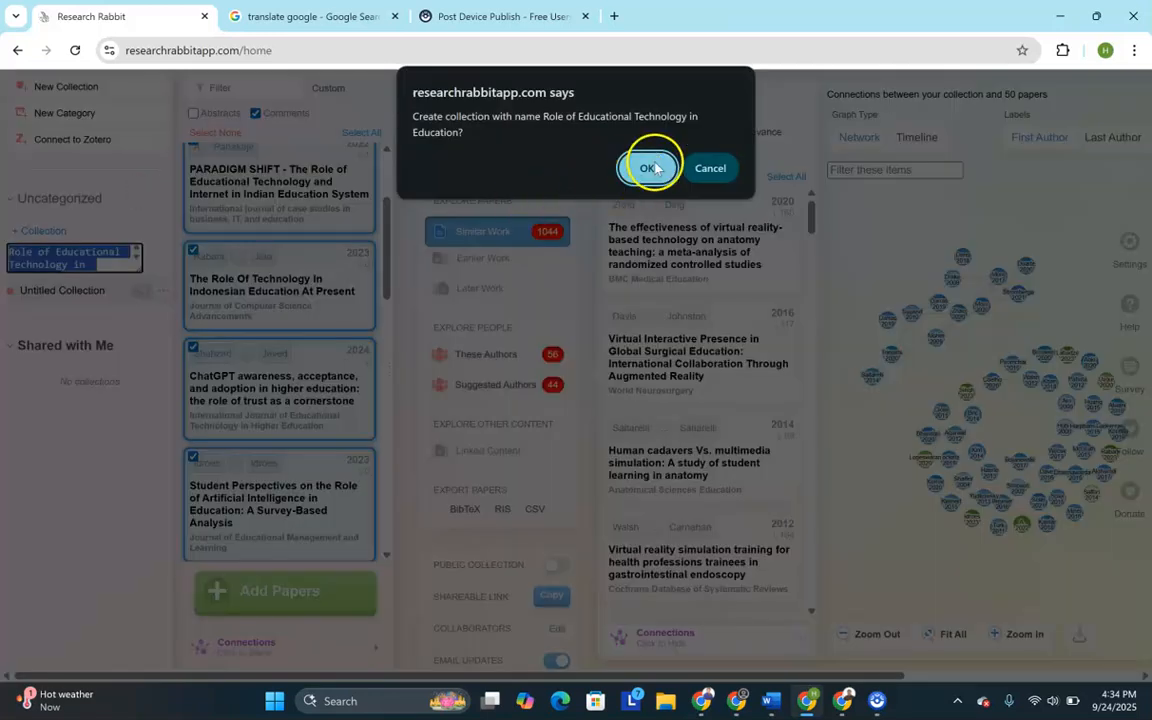
{"action": "left_click", "coordinate": [648, 168]}
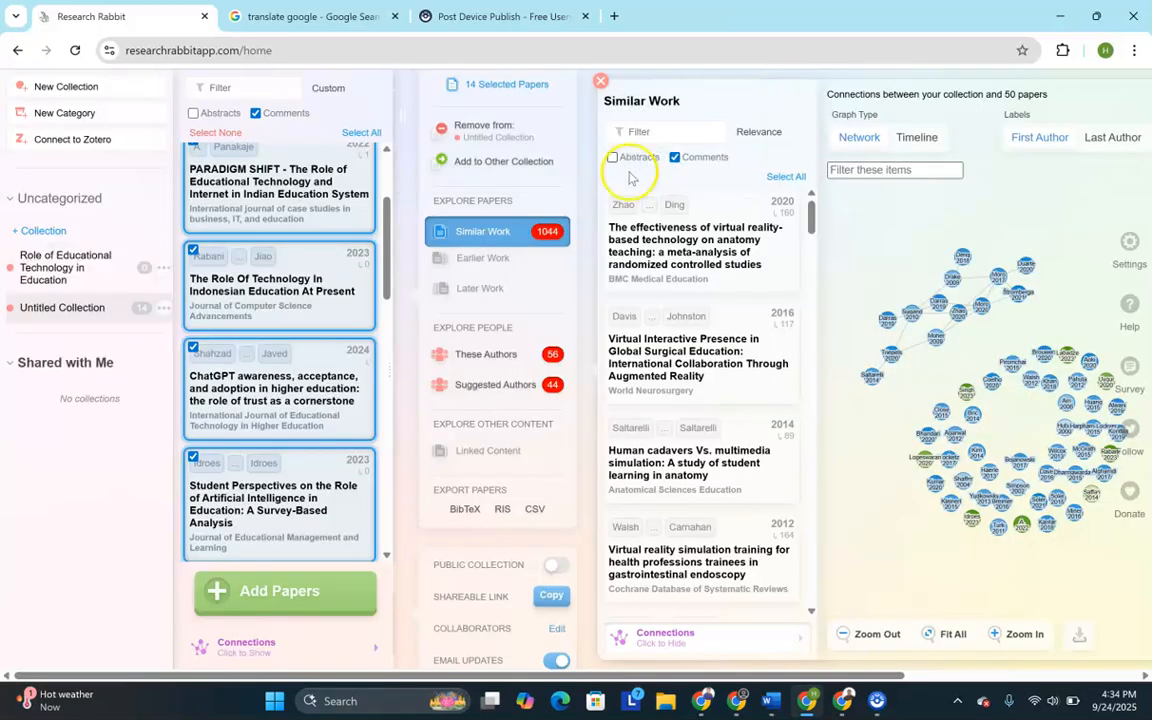
Step: Open the "Role of Educational Technology in Education" collection and bring up its search for adding papers
{"action": "left_click", "coordinate": [66, 267]}
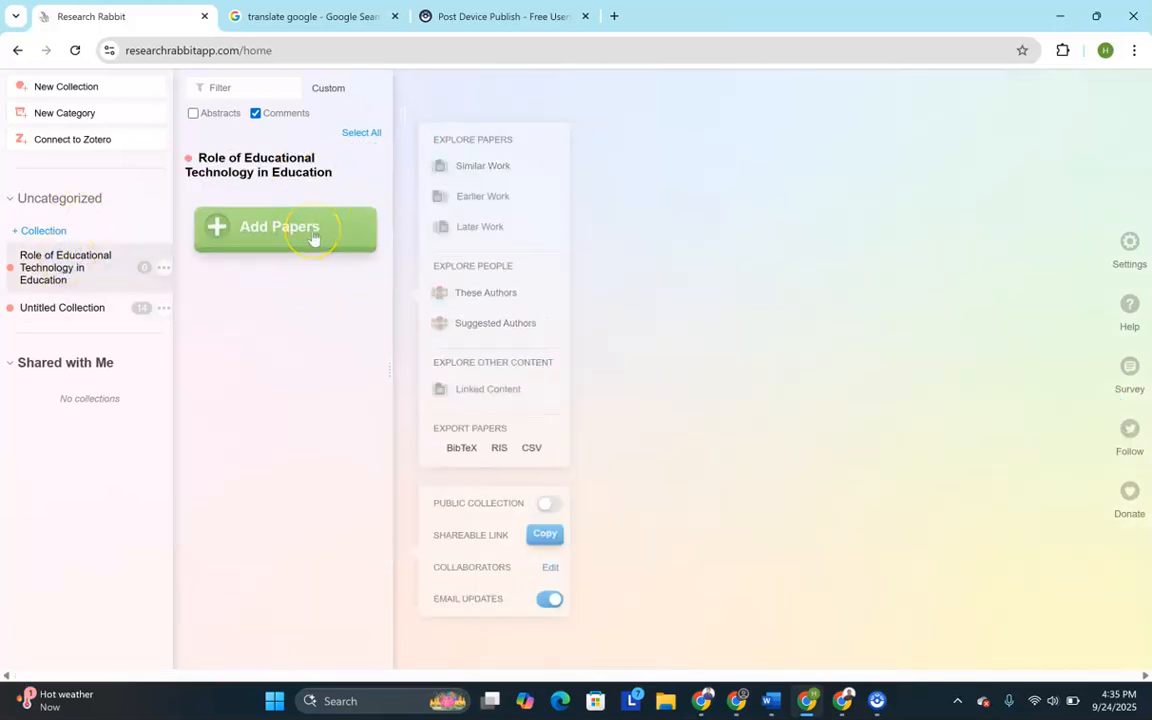
{"action": "left_click", "coordinate": [312, 237]}
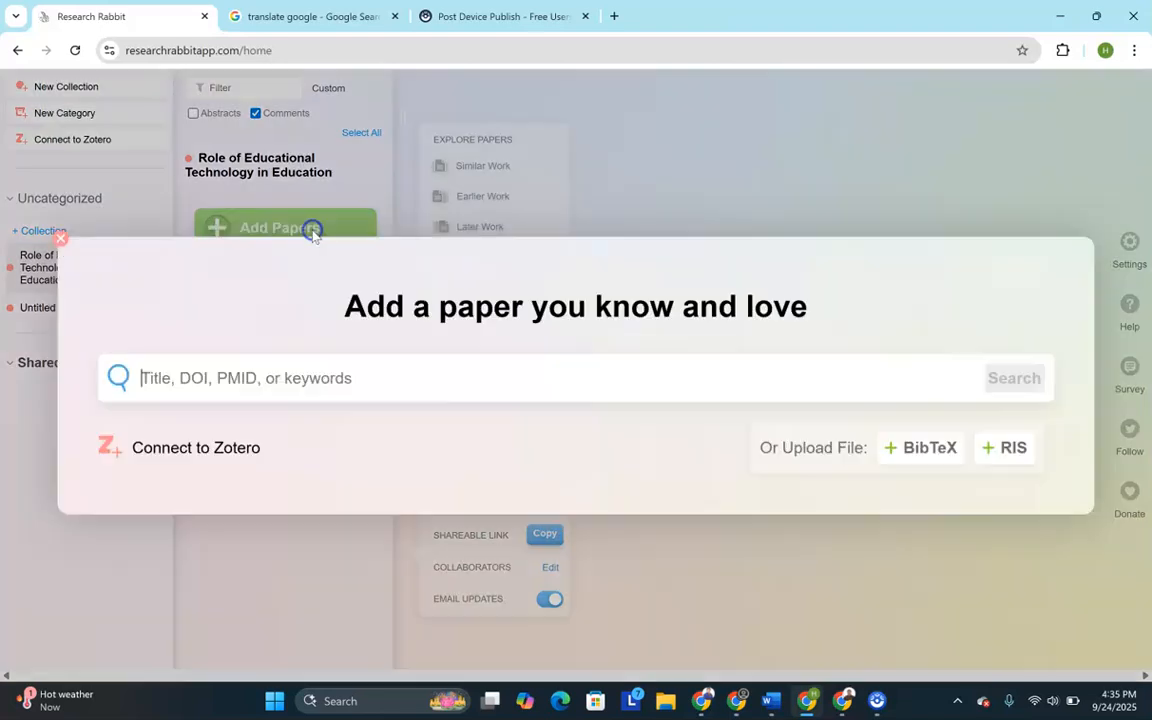
{"action": "left_click", "coordinate": [605, 375]}
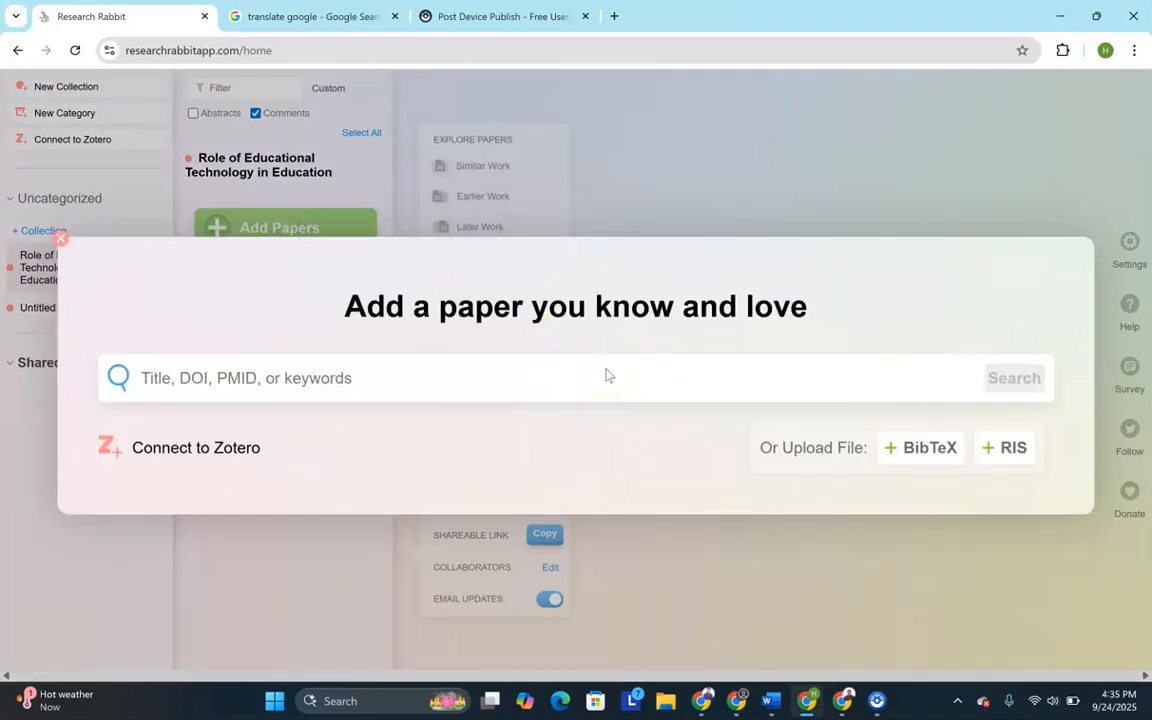